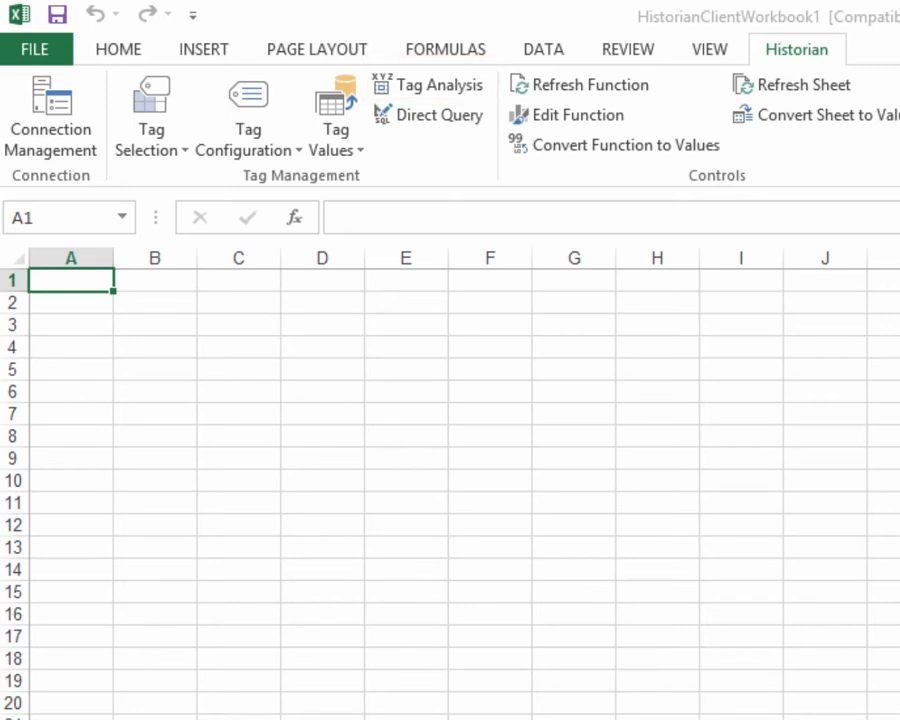
Start an analog tag analysis and choose the ReactLevel tag from server X00DEV.
{"action": "left_click", "coordinate": [469, 92]}
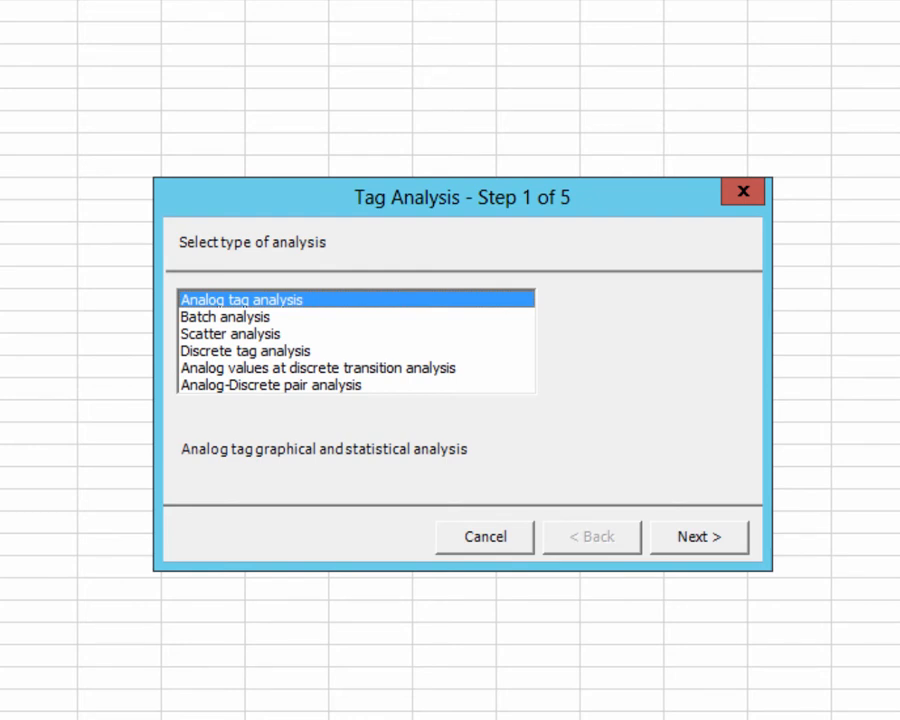
{"action": "left_click", "coordinate": [699, 536]}
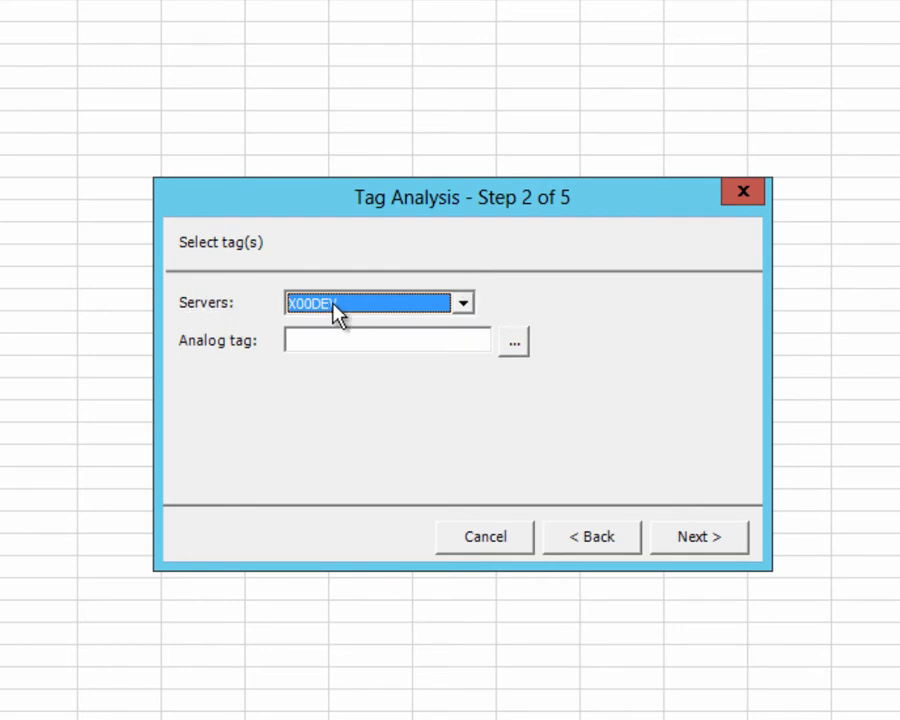
{"action": "left_click", "coordinate": [312, 343]}
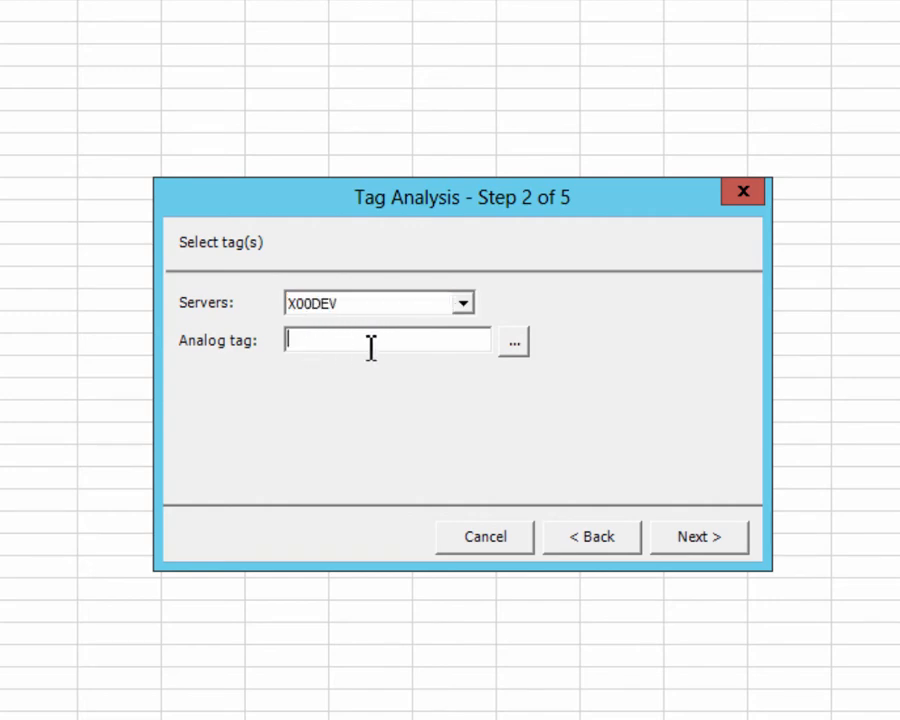
{"action": "left_click", "coordinate": [514, 343]}
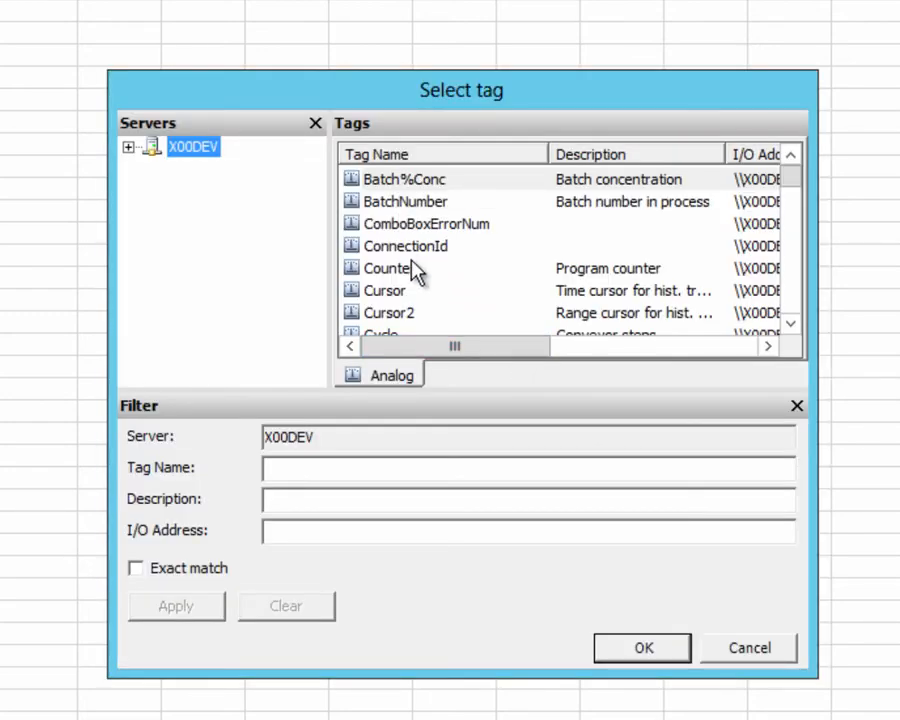
{"action": "left_click", "coordinate": [415, 272]}
{"action": "key", "text": "r"}
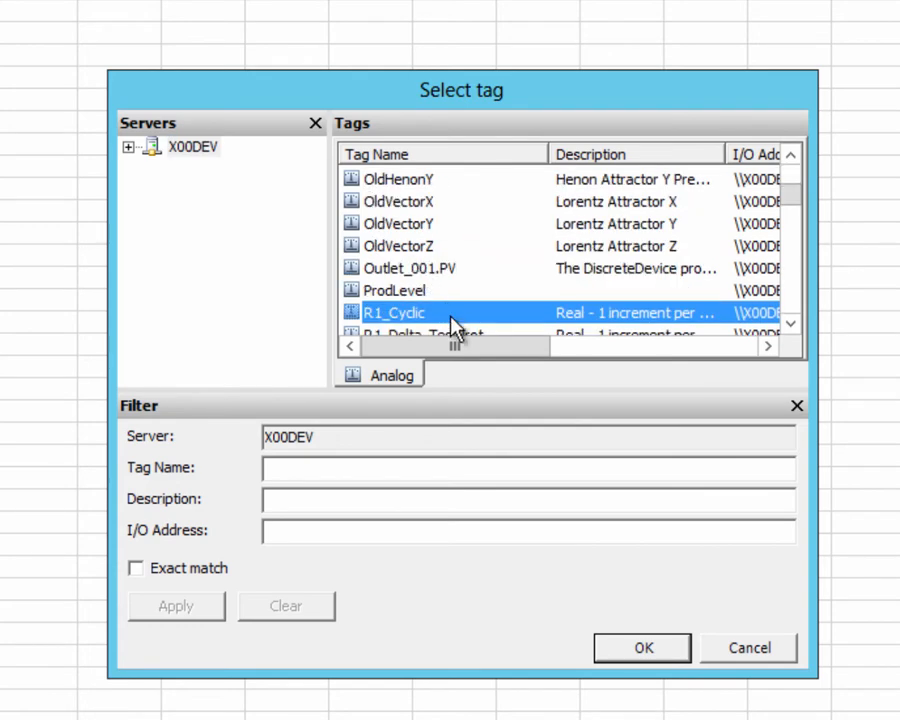
{"action": "scroll", "coordinate": [448, 325], "scroll_direction": "down", "scroll_amount": 3}
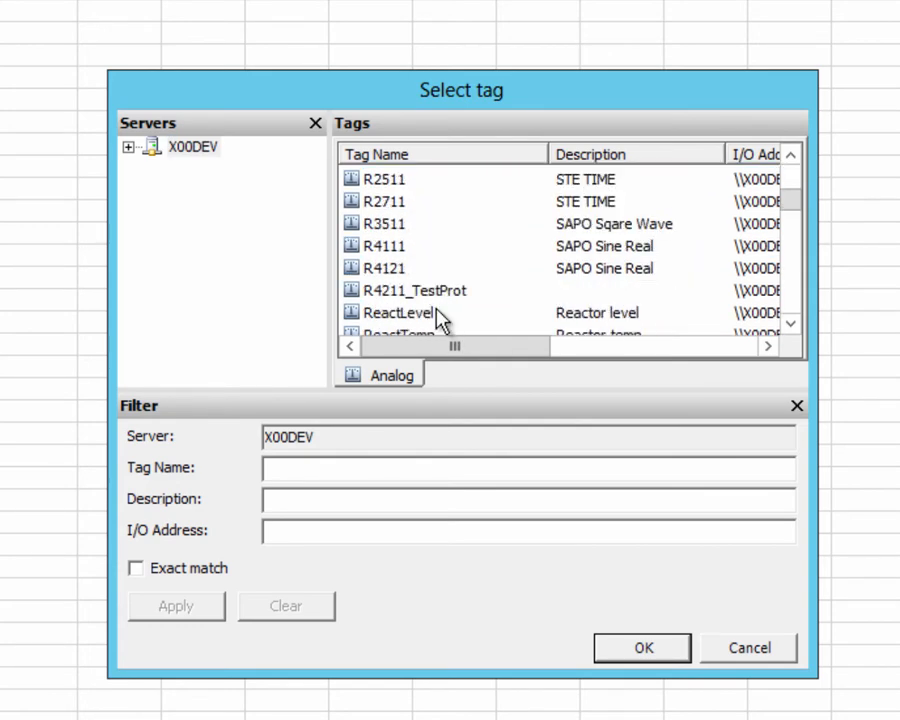
{"action": "scroll", "coordinate": [435, 315], "scroll_direction": "down", "scroll_amount": 1}
{"action": "left_click", "coordinate": [382, 248]}
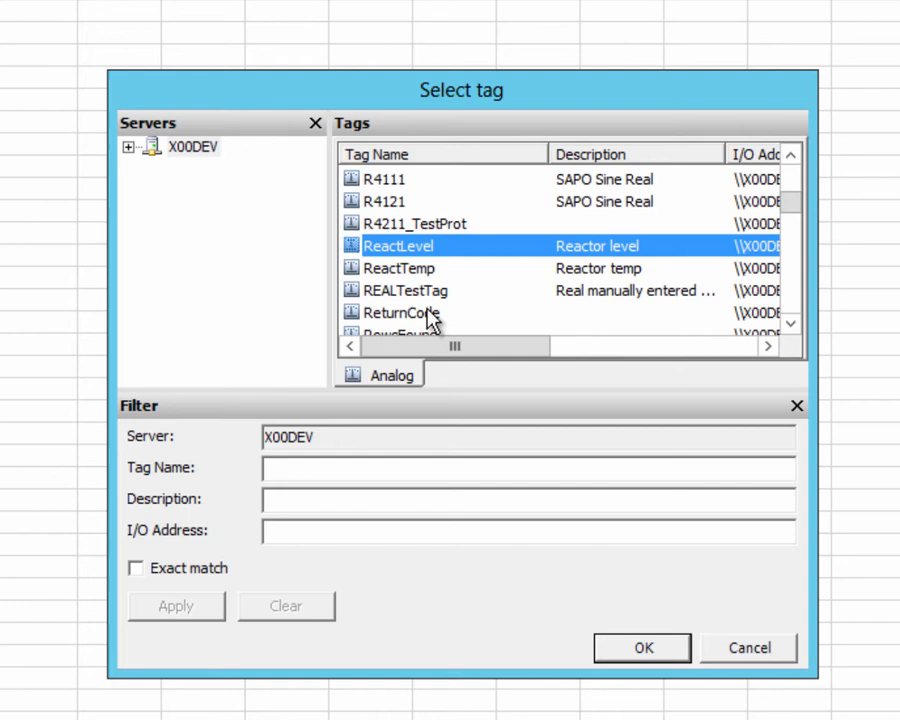
{"action": "left_click", "coordinate": [641, 648]}
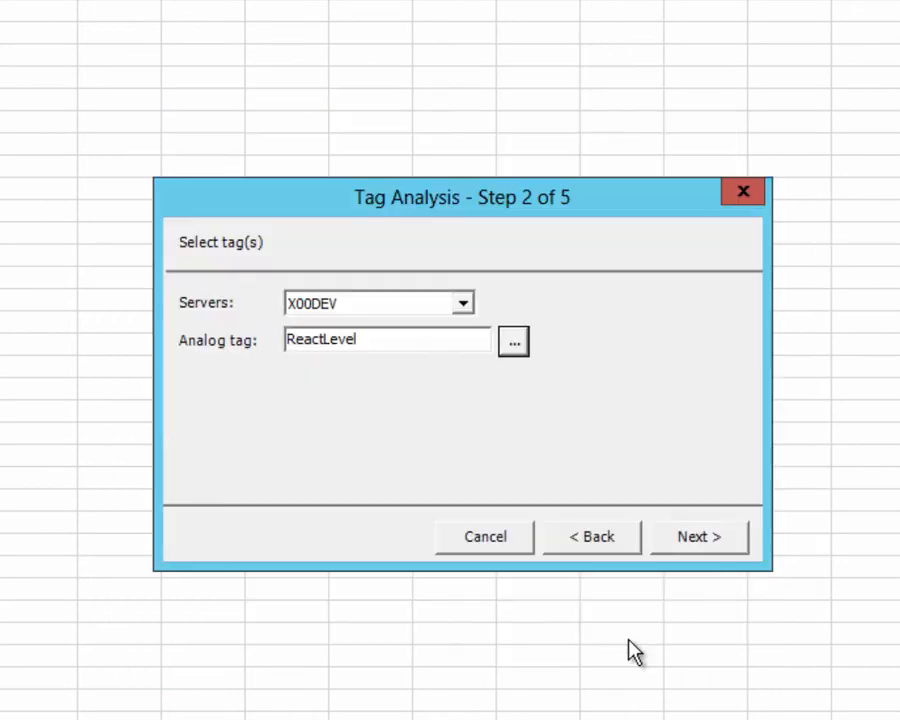
{"action": "left_click", "coordinate": [731, 538]}
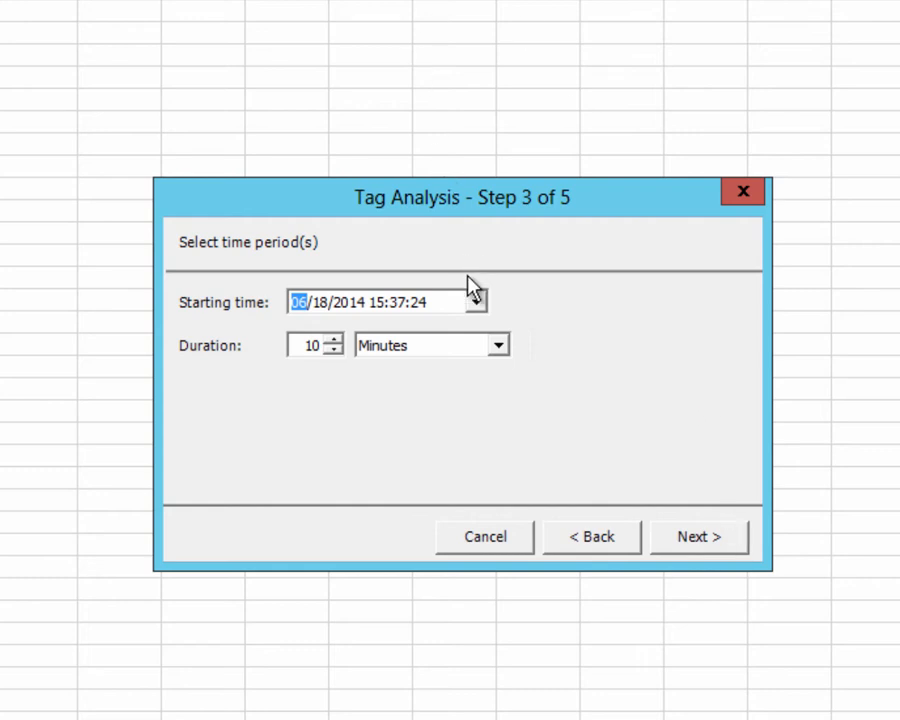
Set the analysis starting time to 06/18/2014 12:37:24 and accept the 10-minute duration.
{"action": "left_click", "coordinate": [384, 305]}
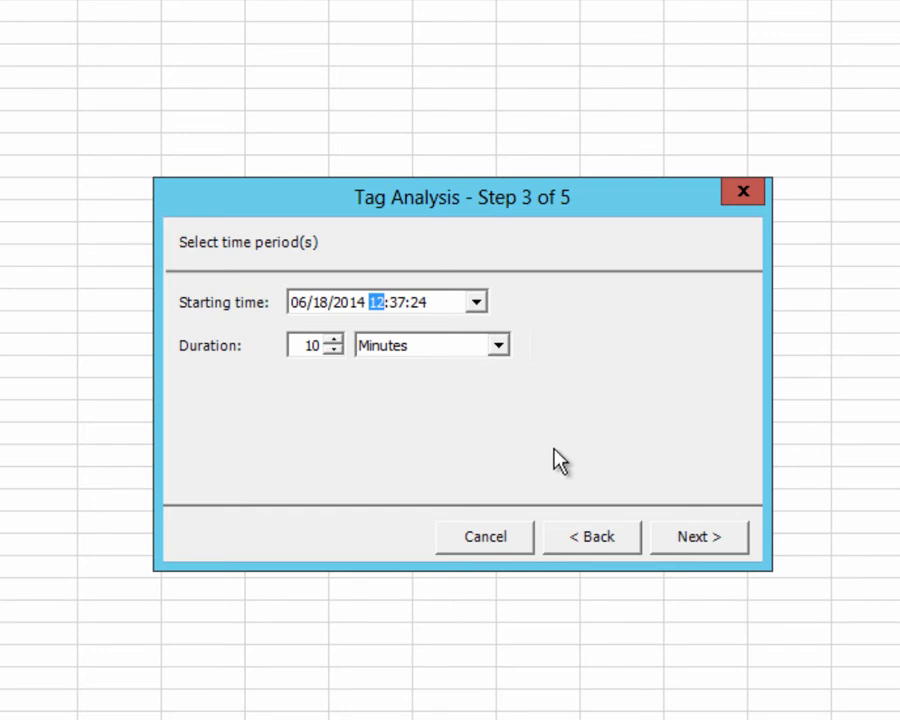
{"action": "left_click", "coordinate": [718, 546]}
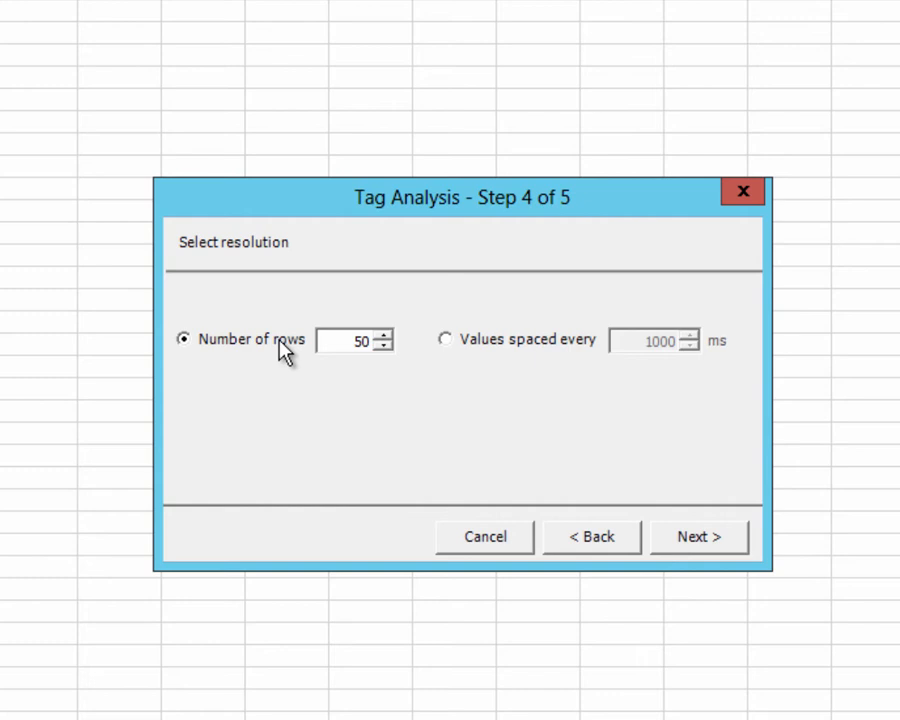
Use a 50-row resolution and generate the analysis with limits 200 and 1800, including the trend plot, statistics and pie graph.
{"action": "left_click", "coordinate": [447, 340]}
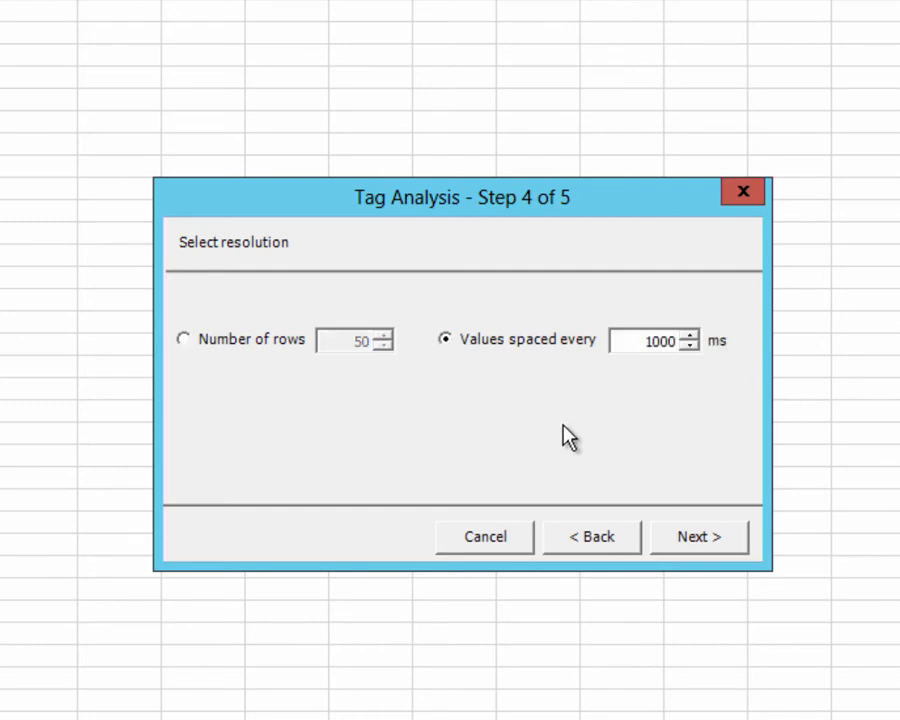
{"action": "left_click", "coordinate": [193, 345]}
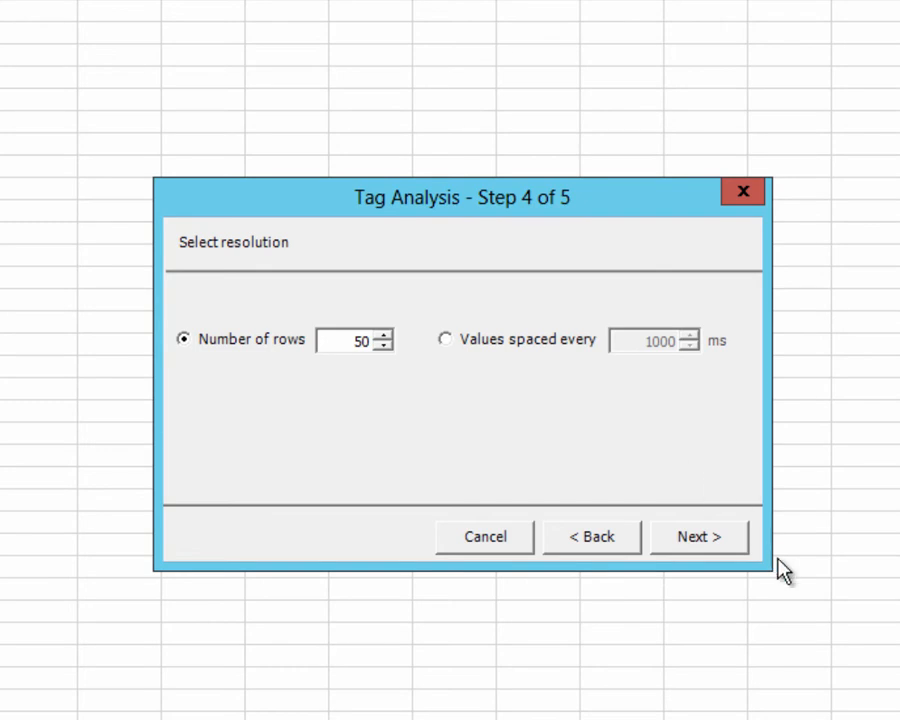
{"action": "left_click", "coordinate": [716, 554]}
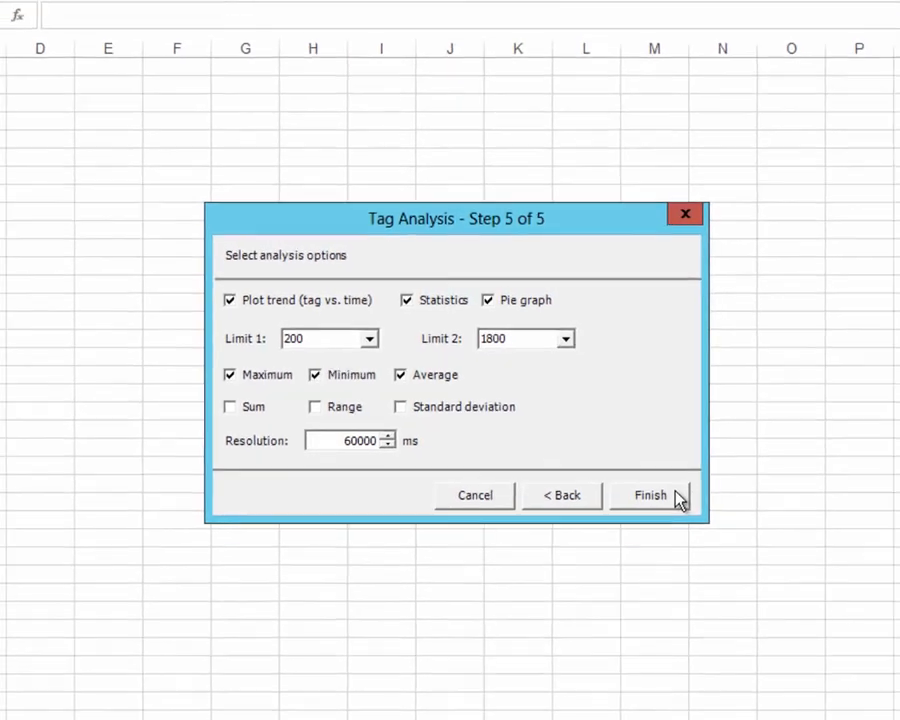
{"action": "left_click", "coordinate": [725, 535]}
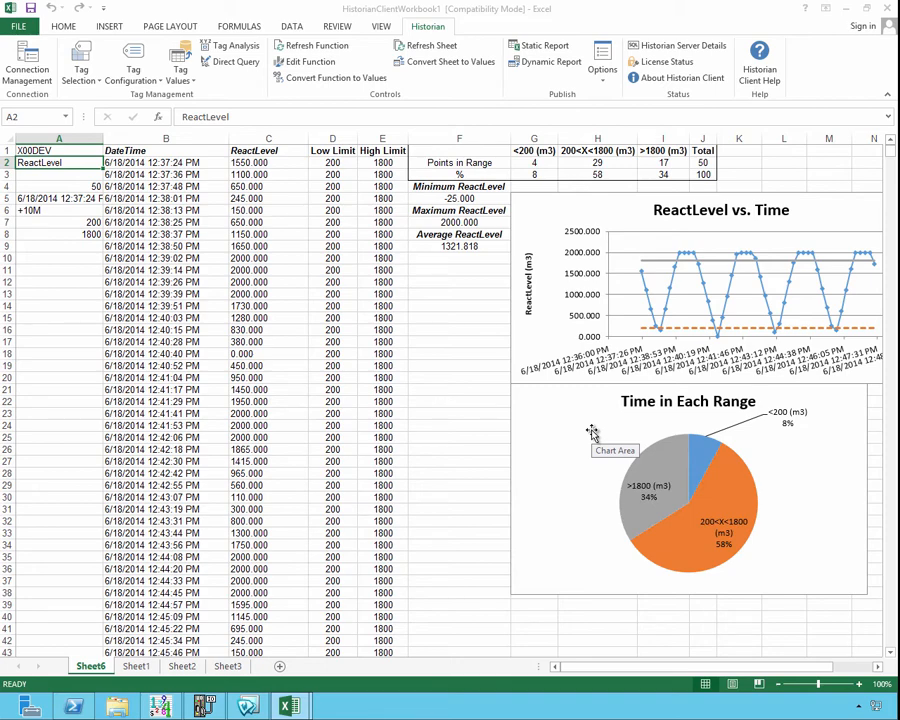
Examine the analysis parameters in cells A1 to A8 and the time, level and limit data in columns B to E.
{"action": "left_click", "coordinate": [60, 151]}
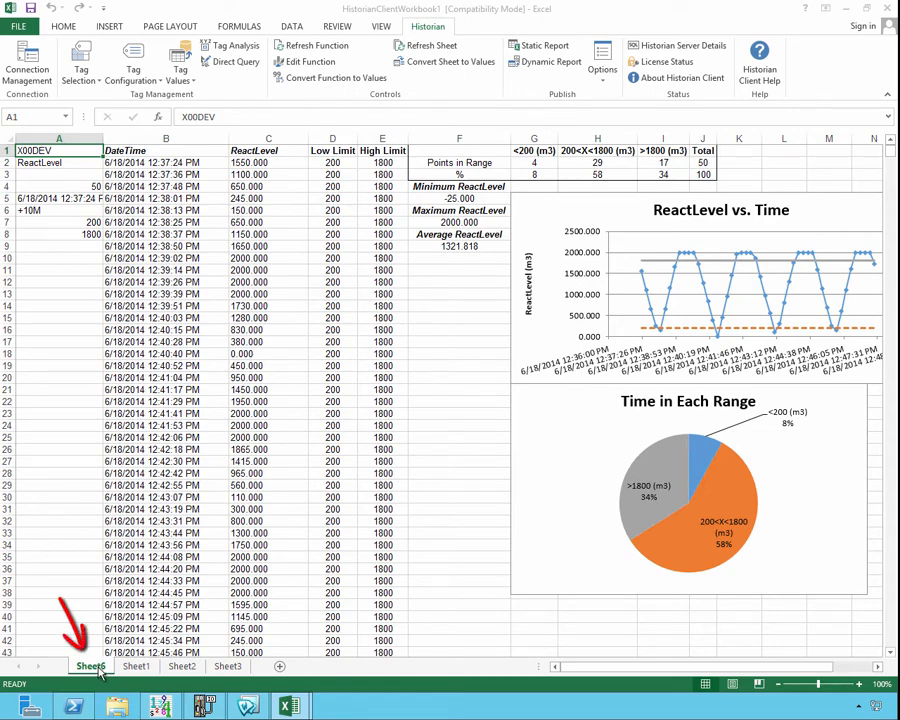
{"action": "left_click", "coordinate": [57, 163]}
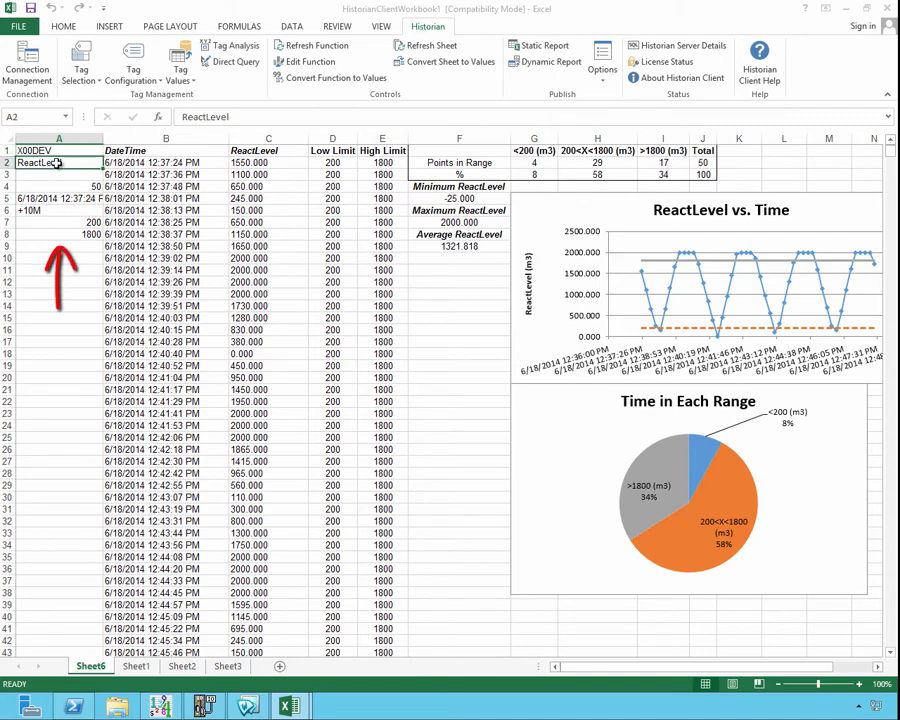
{"action": "left_click", "coordinate": [87, 188]}
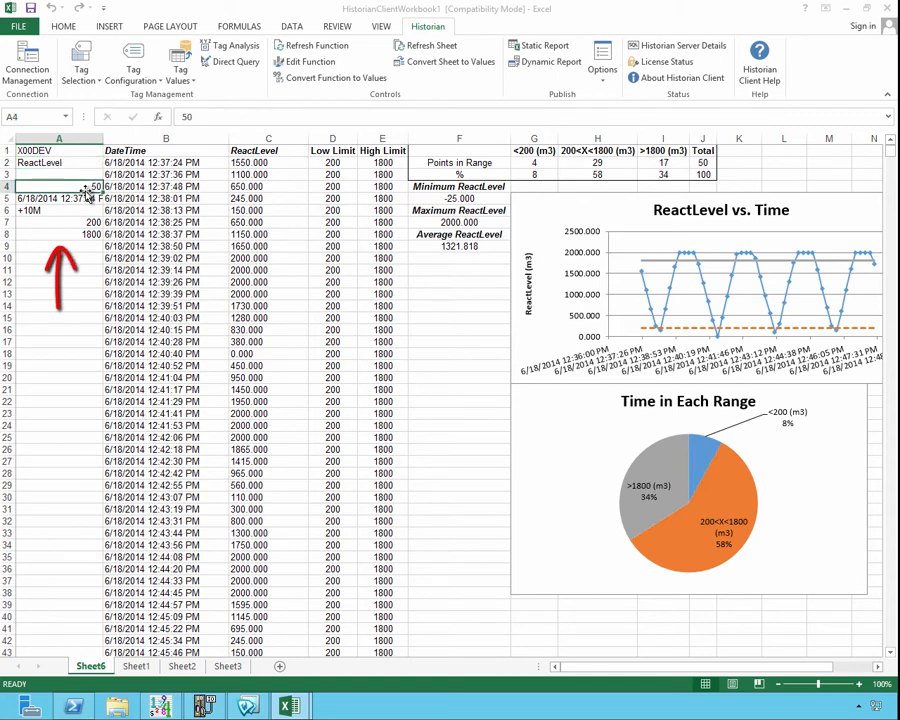
{"action": "left_click", "coordinate": [67, 198]}
{"action": "left_click", "coordinate": [38, 211]}
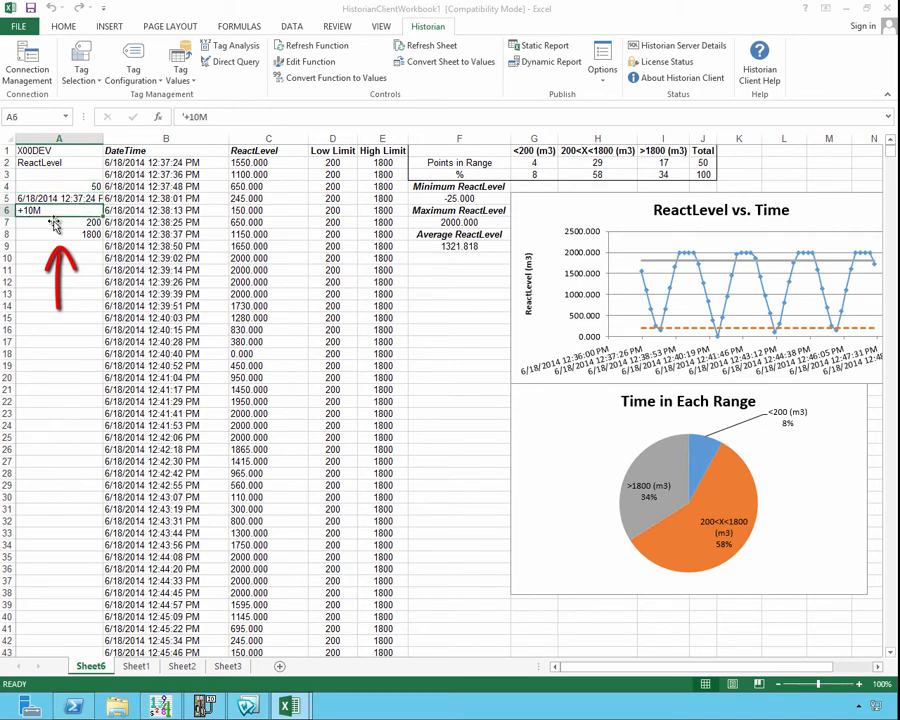
{"action": "left_click", "coordinate": [87, 222]}
{"action": "left_click", "coordinate": [92, 234]}
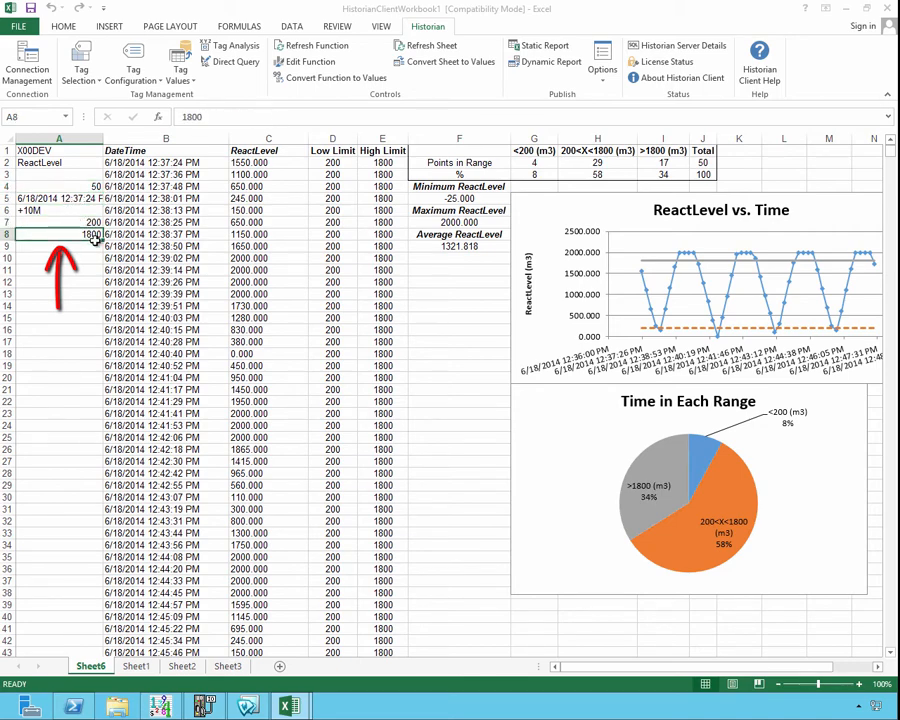
{"action": "mouse_move", "coordinate": [125, 150]}
{"action": "left_mouse_down"}
{"action": "mouse_move", "coordinate": [360, 152]}
{"action": "mouse_move", "coordinate": [380, 320]}
{"action": "mouse_move", "coordinate": [378, 605]}
{"action": "left_mouse_up"}
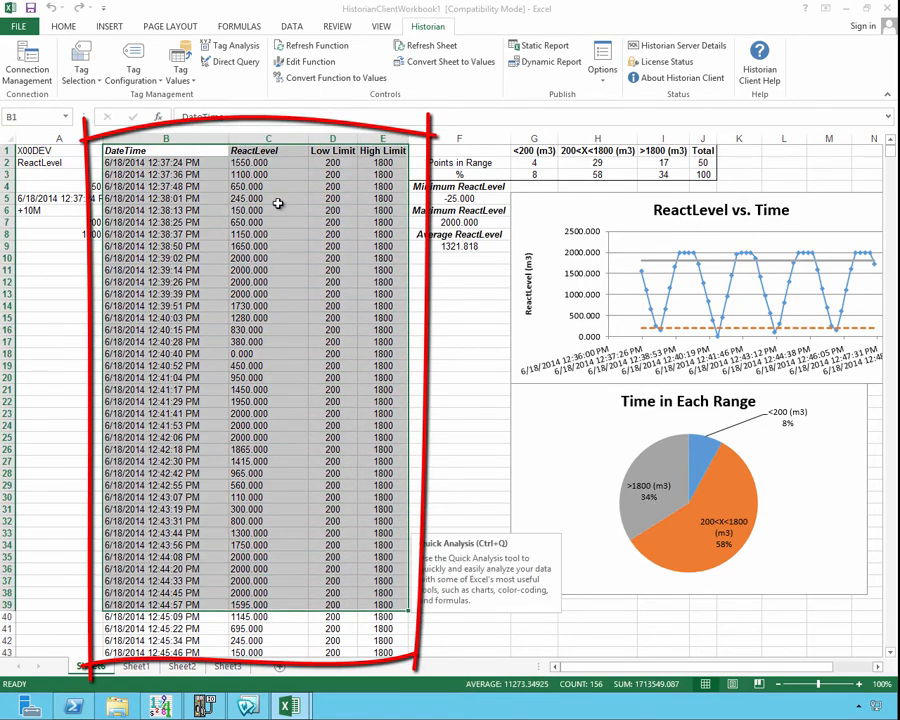
{"action": "left_click", "coordinate": [459, 413]}
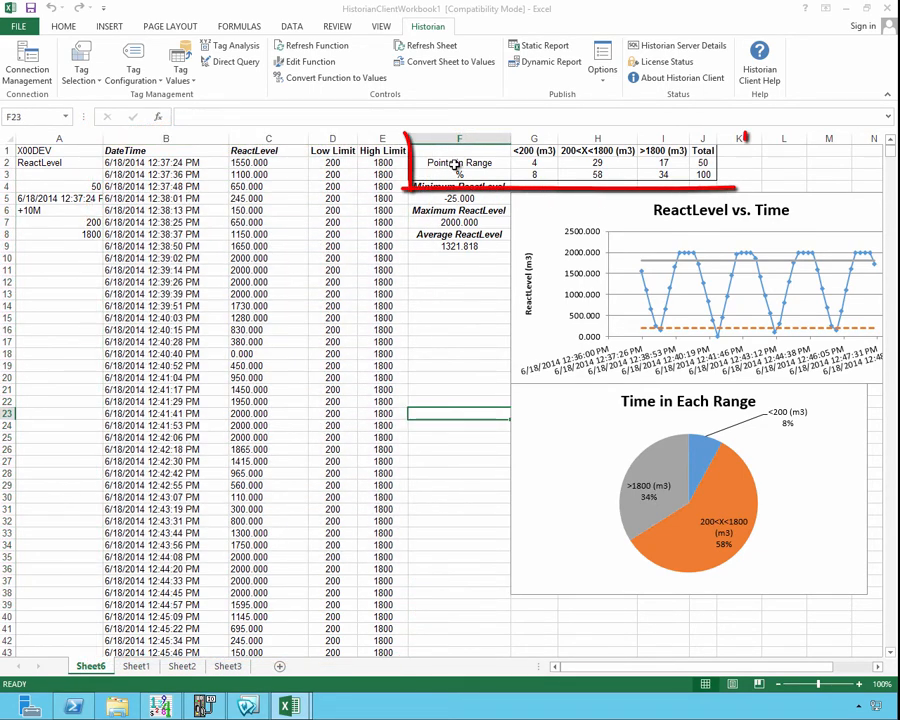
Examine the points-in-range and percentage table, plus the minimum, maximum and average ReactLevel formulas.
{"action": "left_click_drag", "start_coordinate": [453, 153], "coordinate": [740, 163]}
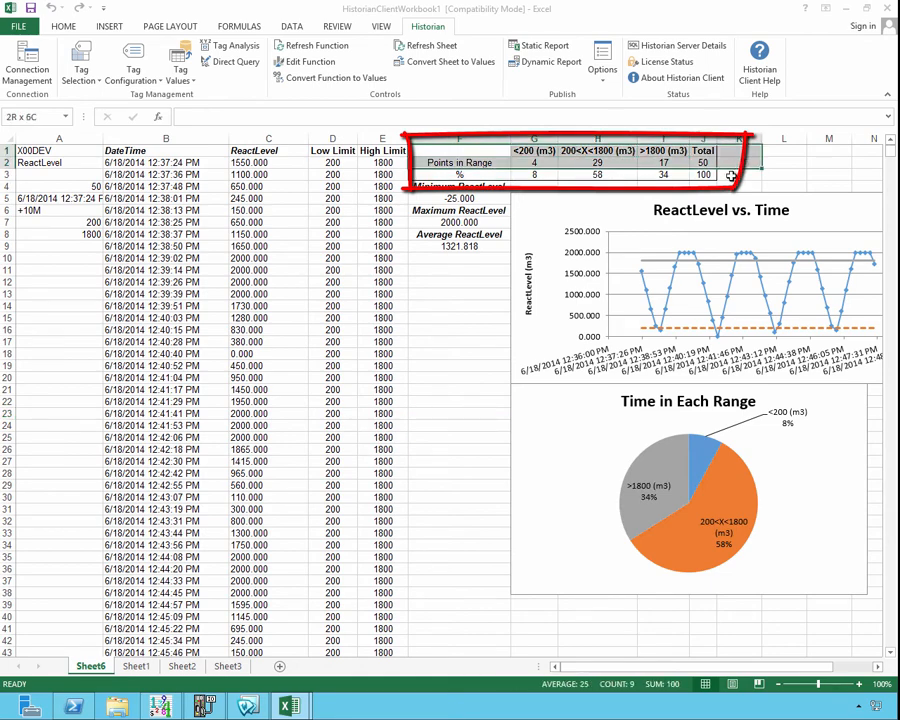
{"action": "left_click", "coordinate": [528, 151]}
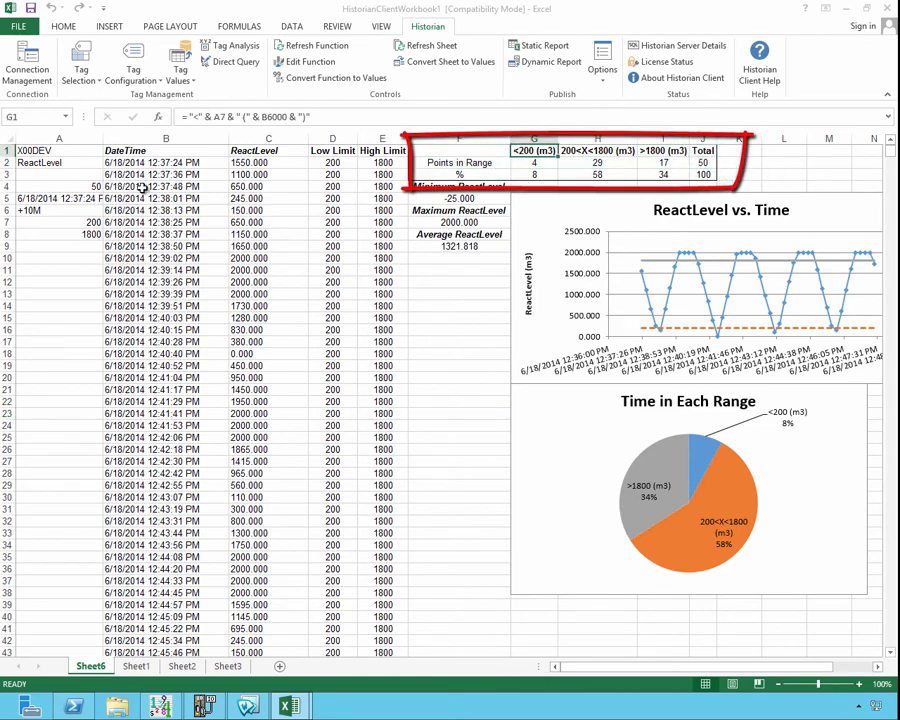
{"action": "left_click", "coordinate": [548, 165]}
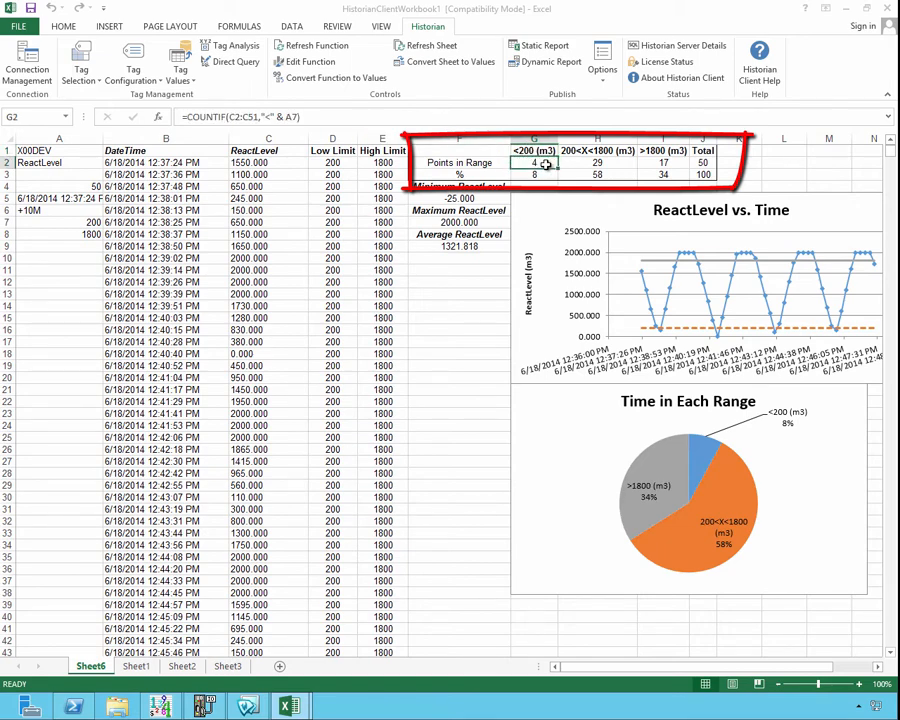
{"action": "left_click", "coordinate": [594, 154]}
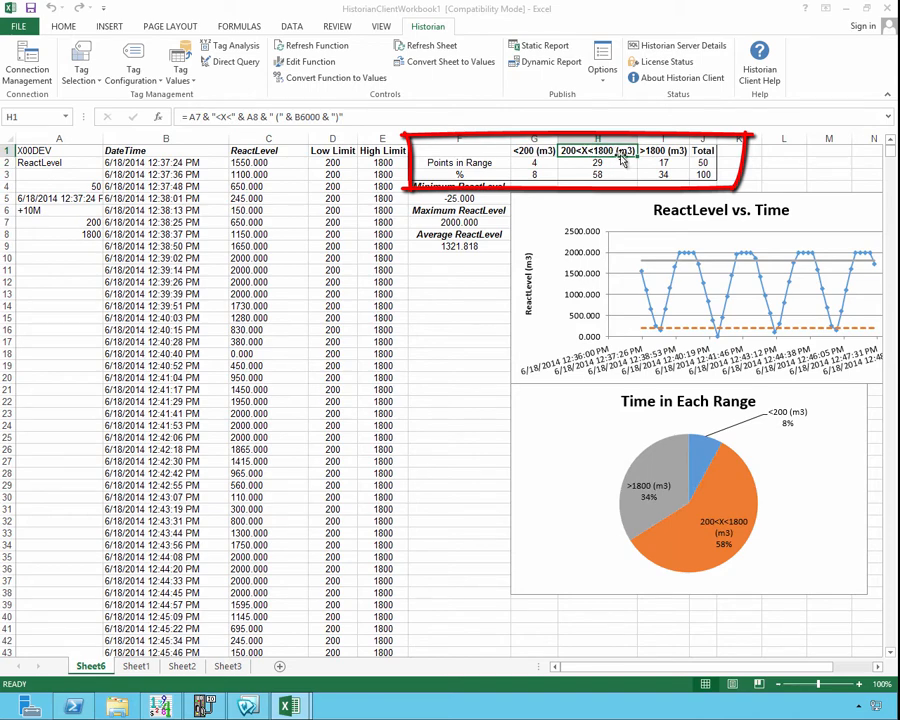
{"action": "left_click", "coordinate": [620, 165]}
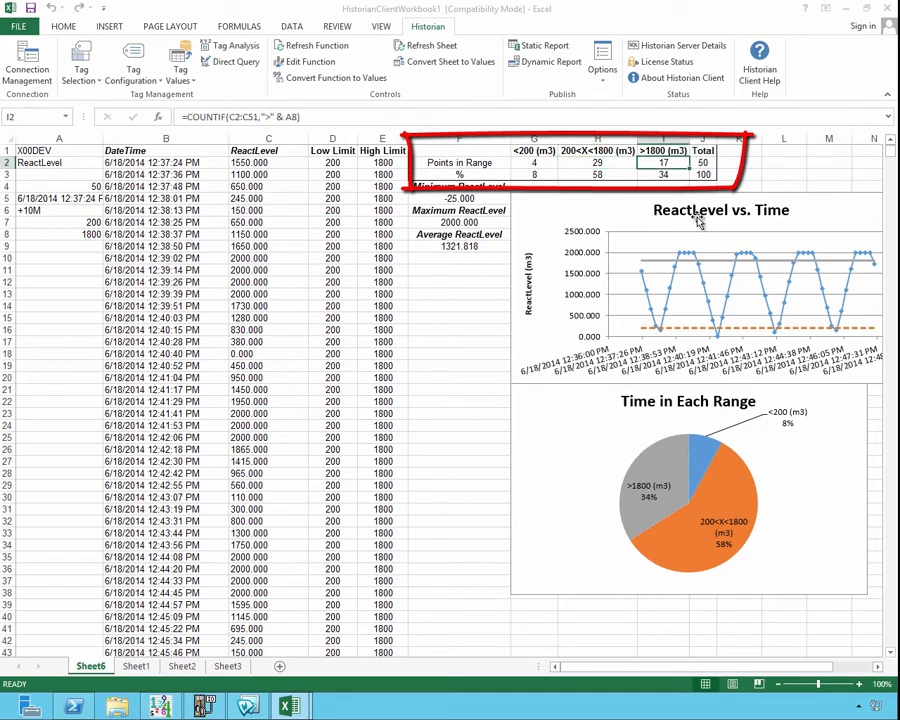
{"action": "left_click", "coordinate": [701, 163]}
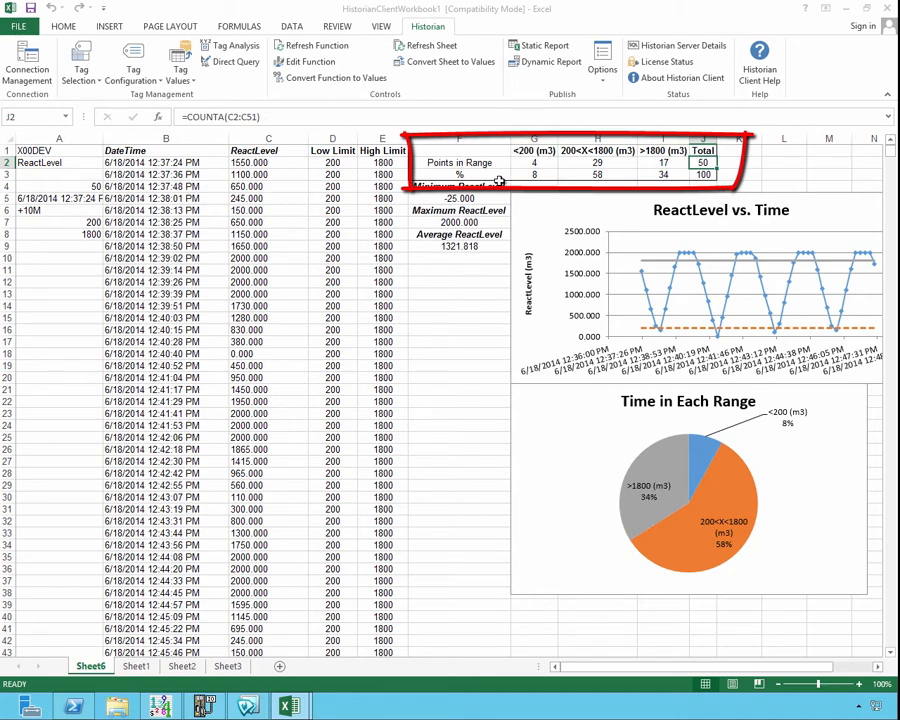
{"action": "left_click_drag", "start_coordinate": [474, 172], "coordinate": [716, 180]}
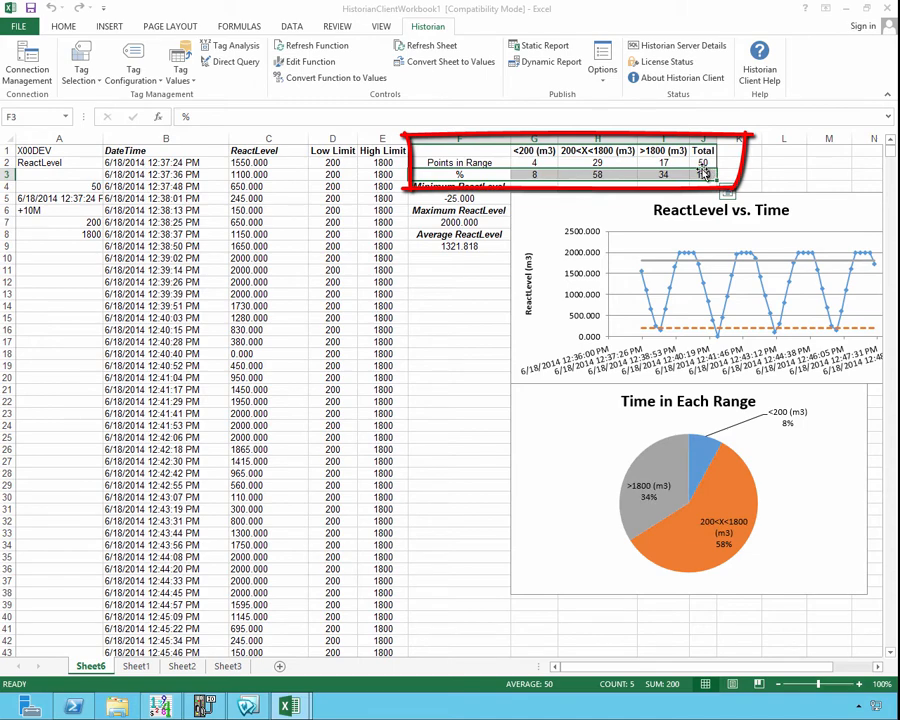
{"action": "left_click", "coordinate": [437, 197]}
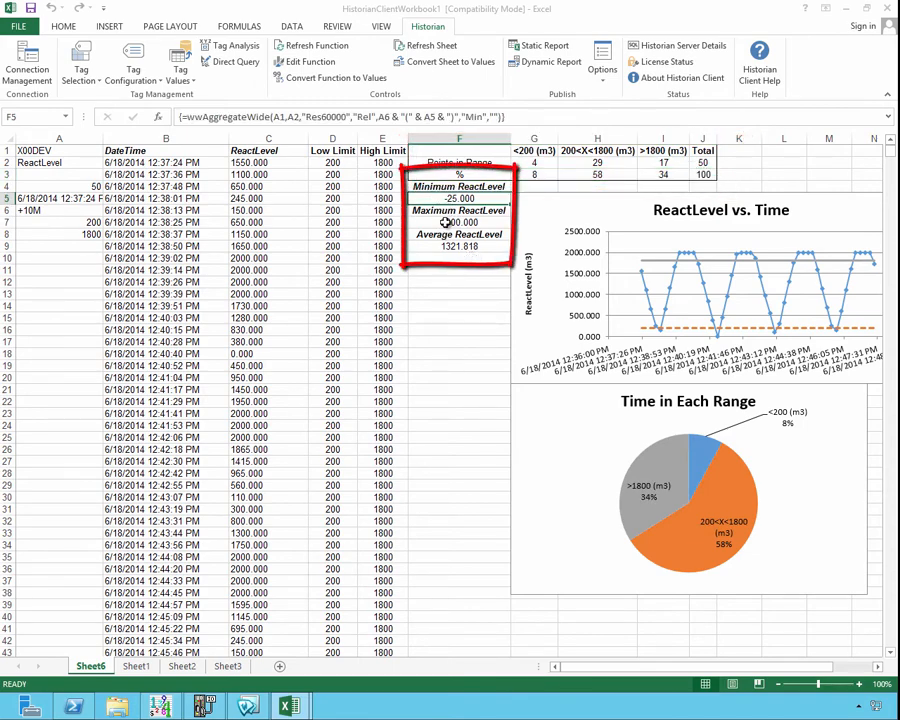
{"action": "left_click", "coordinate": [460, 221]}
{"action": "left_click", "coordinate": [474, 246]}
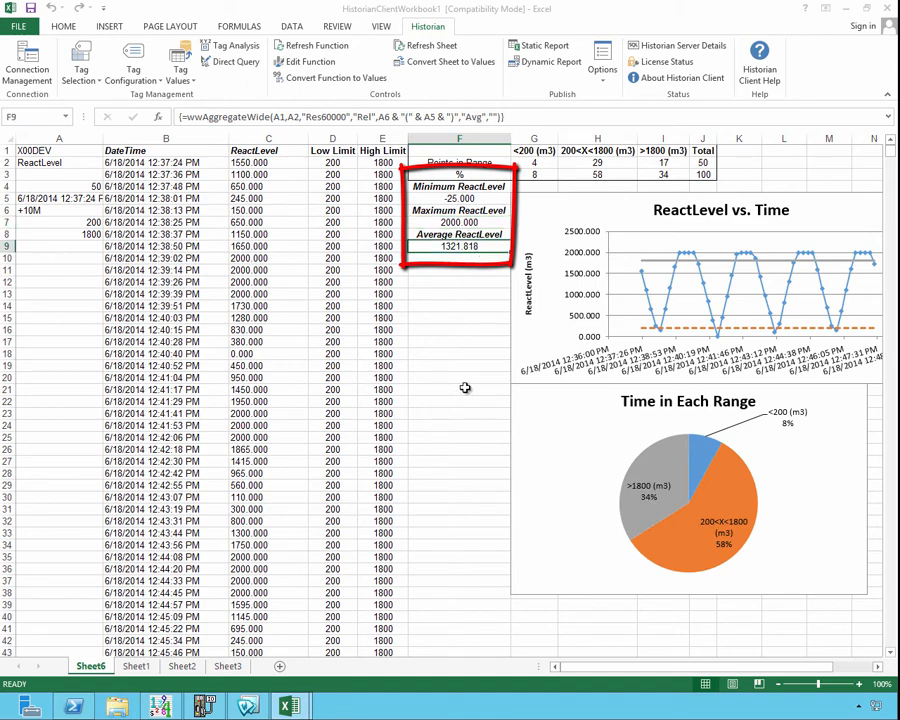
Examine the ReactLevel vs. Time trend chart and the Time in Each Range pie chart.
{"action": "left_click", "coordinate": [700, 215]}
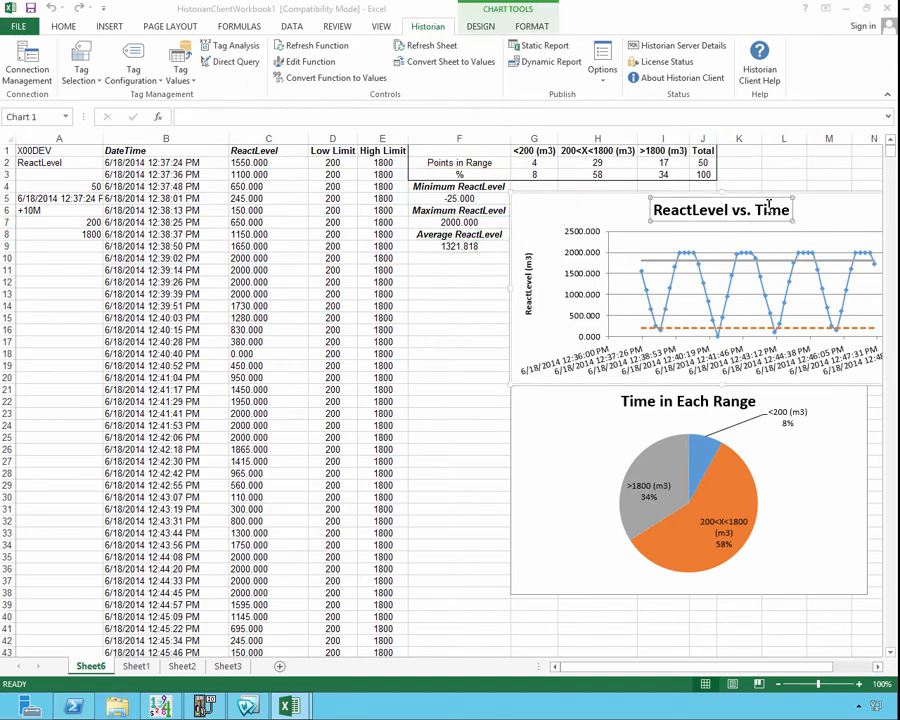
{"action": "left_click", "coordinate": [624, 403]}
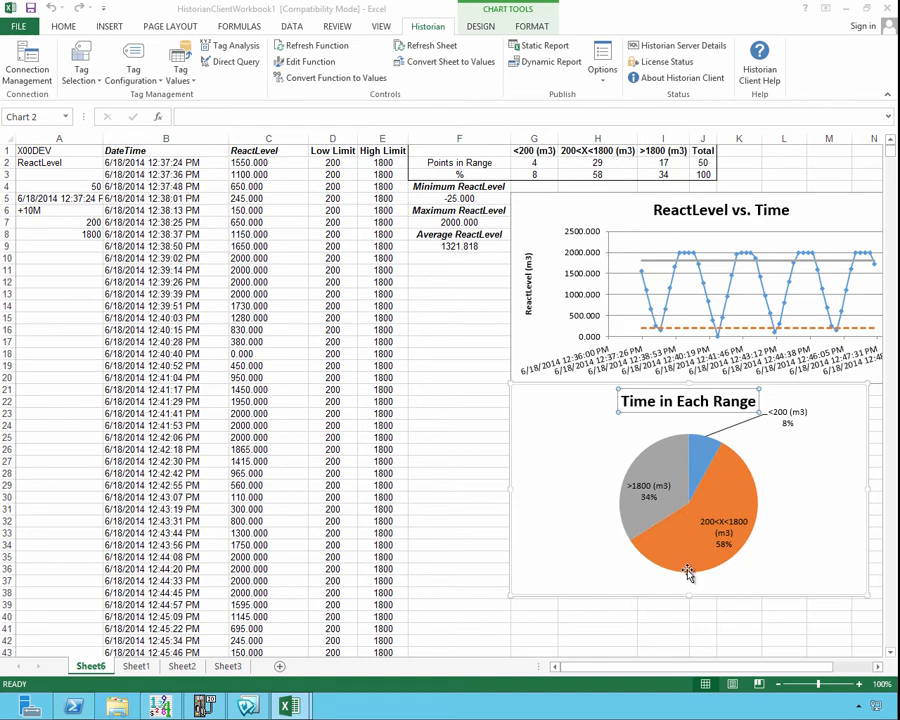
{"action": "mouse_move", "coordinate": [687, 573]}
{"action": "left_click", "coordinate": [459, 282]}
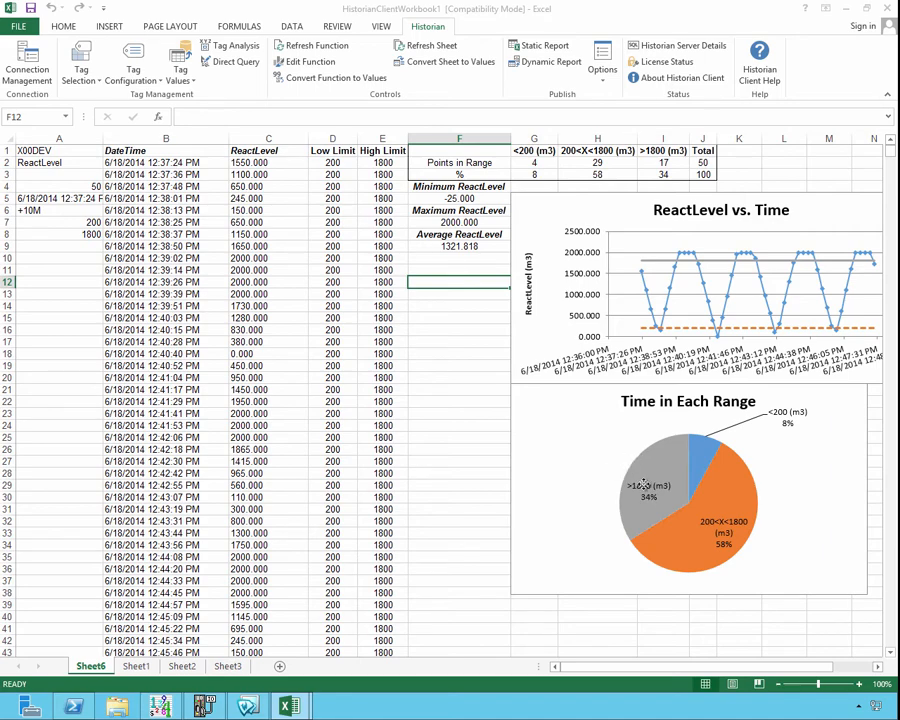
{"action": "left_click", "coordinate": [668, 479]}
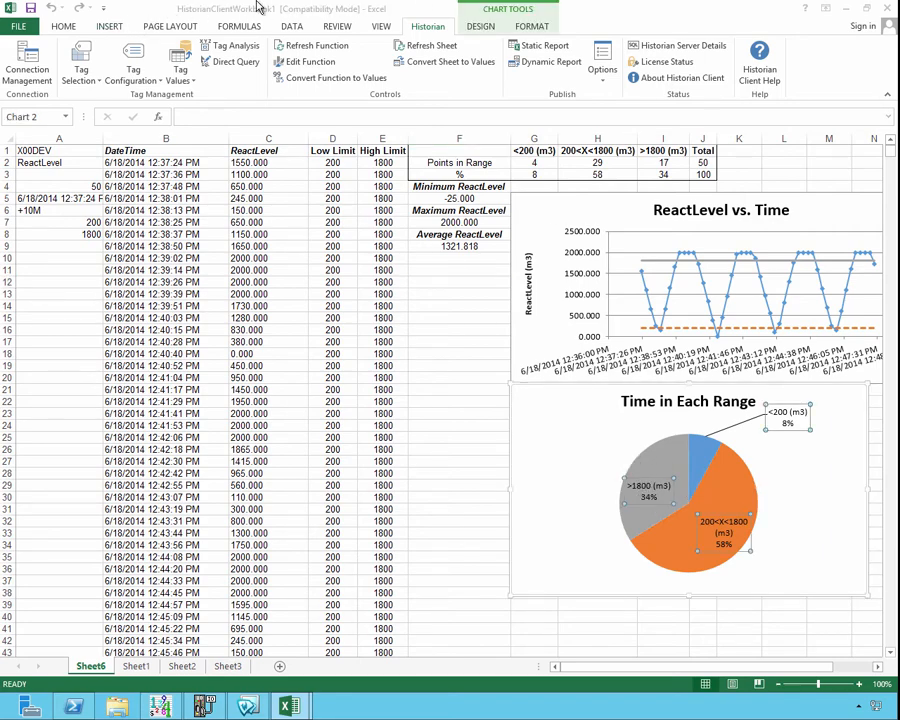
Change the Time in Each Range pie chart to a doughnut chart.
{"action": "left_click", "coordinate": [490, 27]}
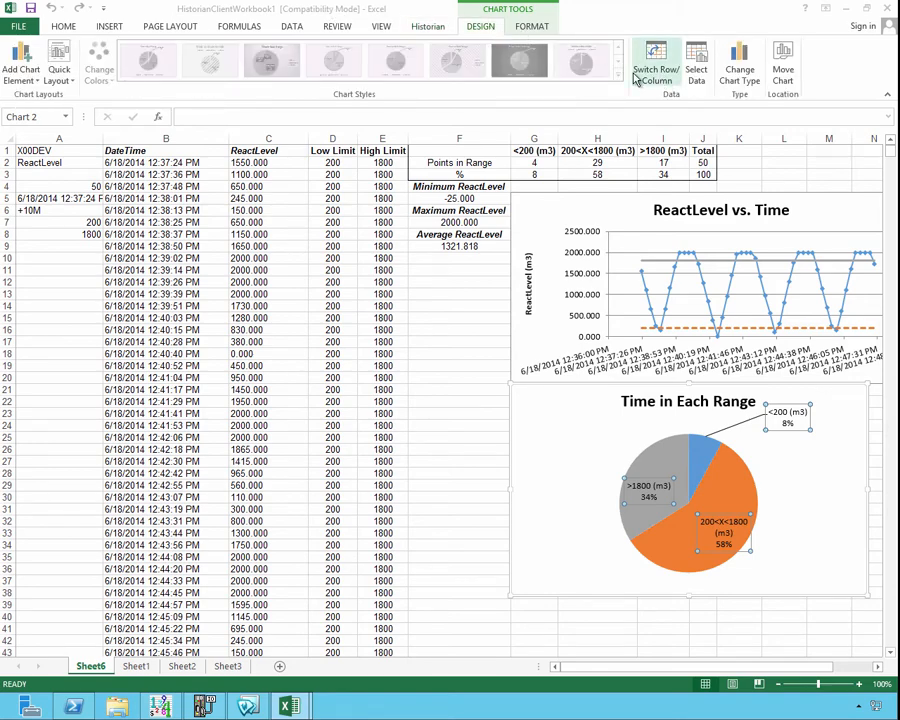
{"action": "left_click", "coordinate": [575, 392]}
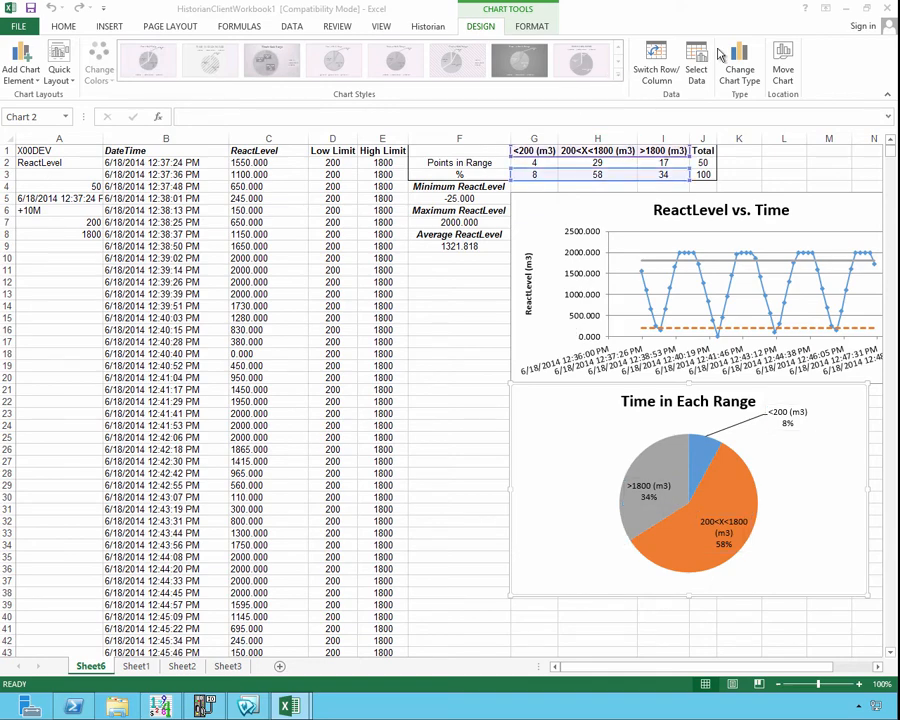
{"action": "left_click", "coordinate": [752, 77]}
{"action": "left_click", "coordinate": [504, 198]}
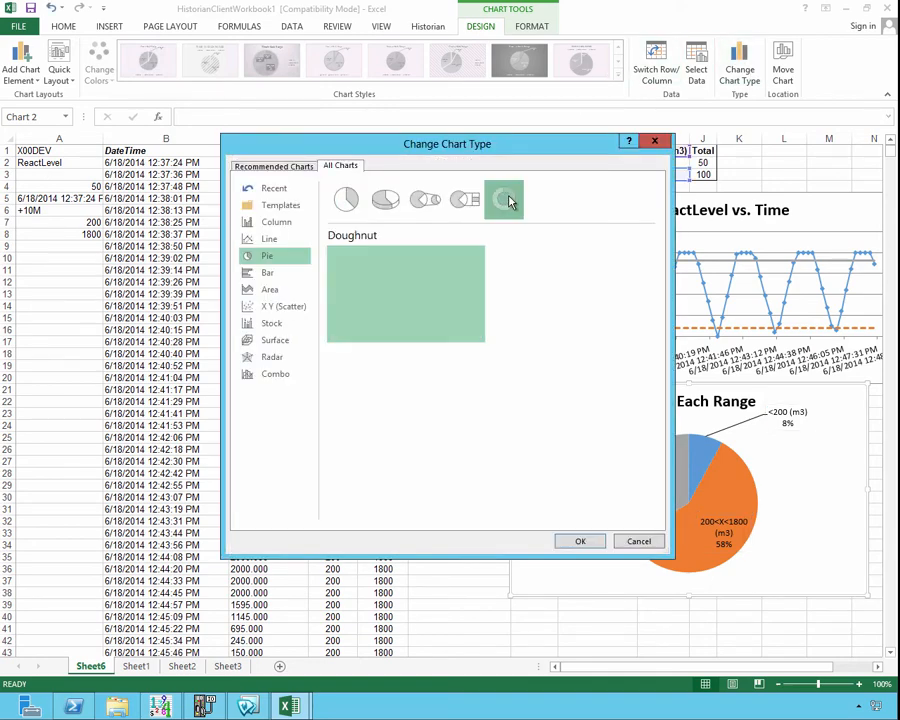
{"action": "left_click", "coordinate": [580, 541]}
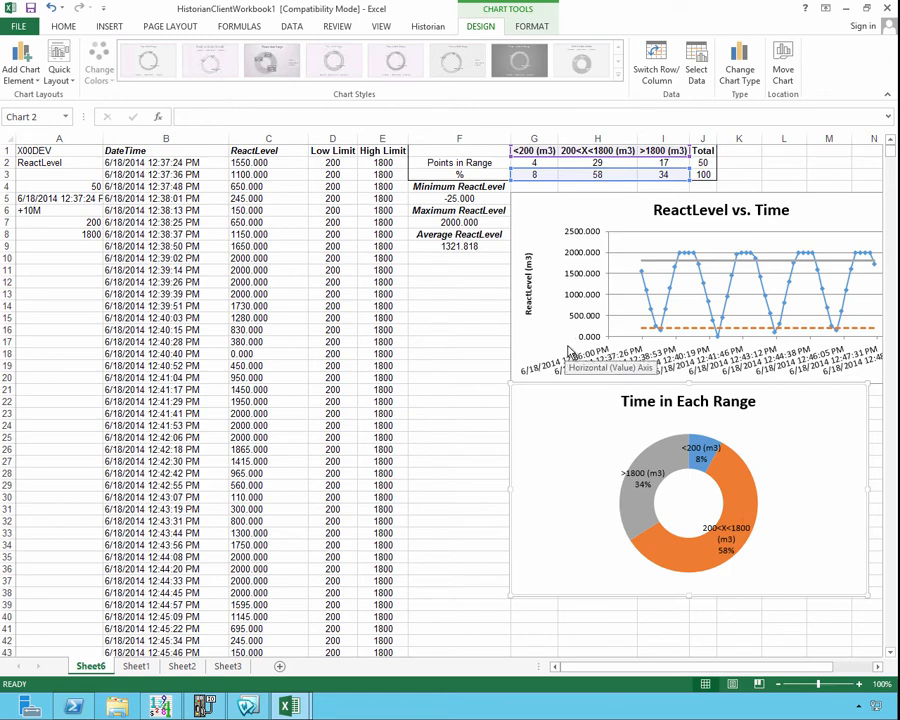
{"action": "left_click", "coordinate": [455, 465]}
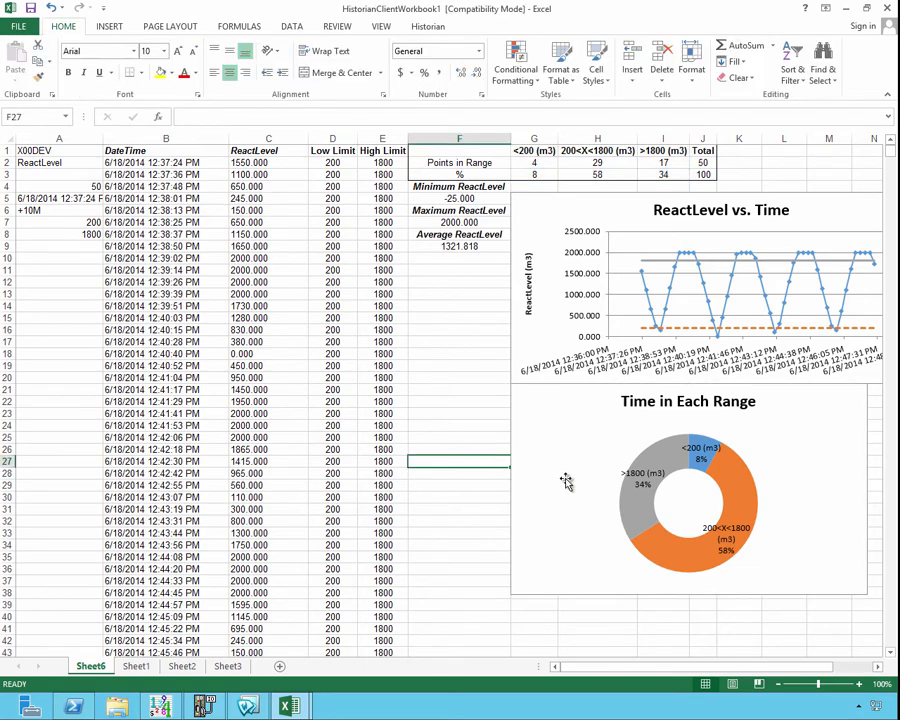
Examine the source cell ranges of the Time in Each Range doughnut and the ReactLevel vs. Time chart.
{"action": "left_click", "coordinate": [672, 560]}
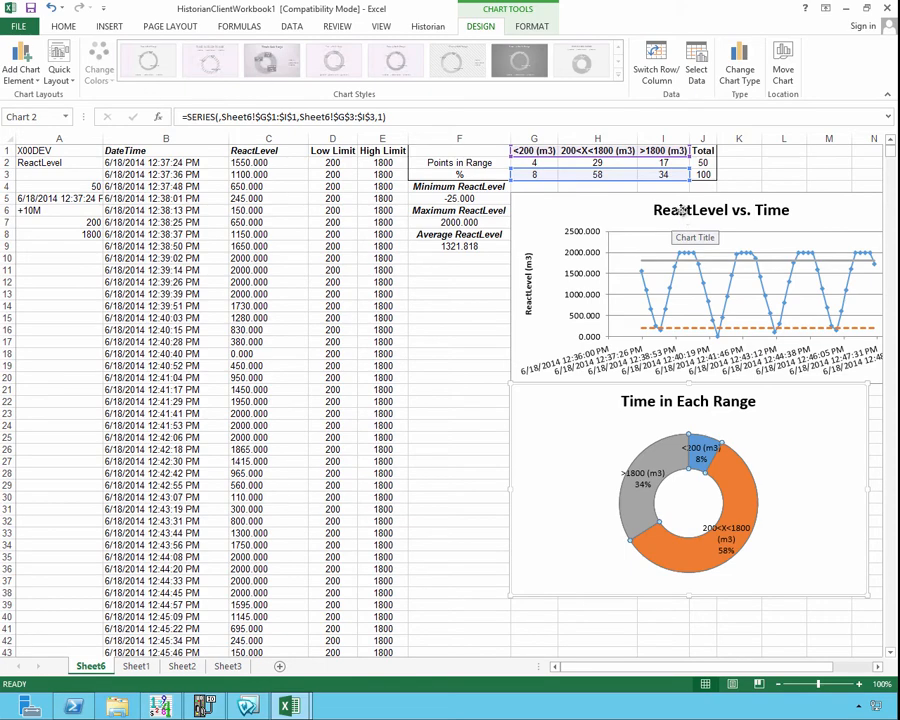
{"action": "left_click", "coordinate": [681, 210]}
{"action": "left_click", "coordinate": [697, 238]}
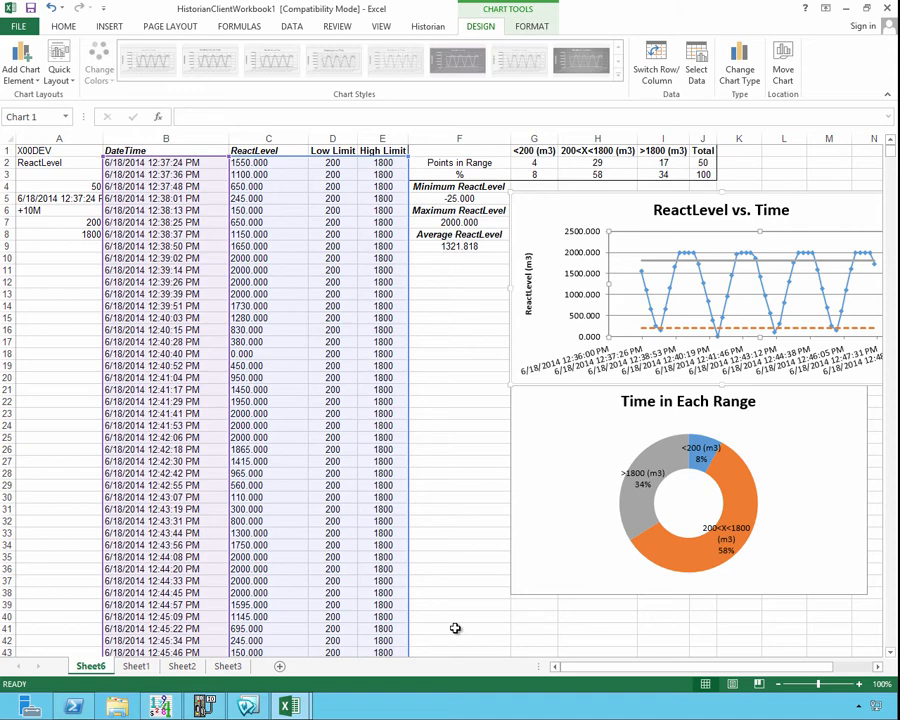
Start a batch tag analysis using the ReactLevel analog tag from server X00DEV.
{"action": "left_click", "coordinate": [437, 30]}
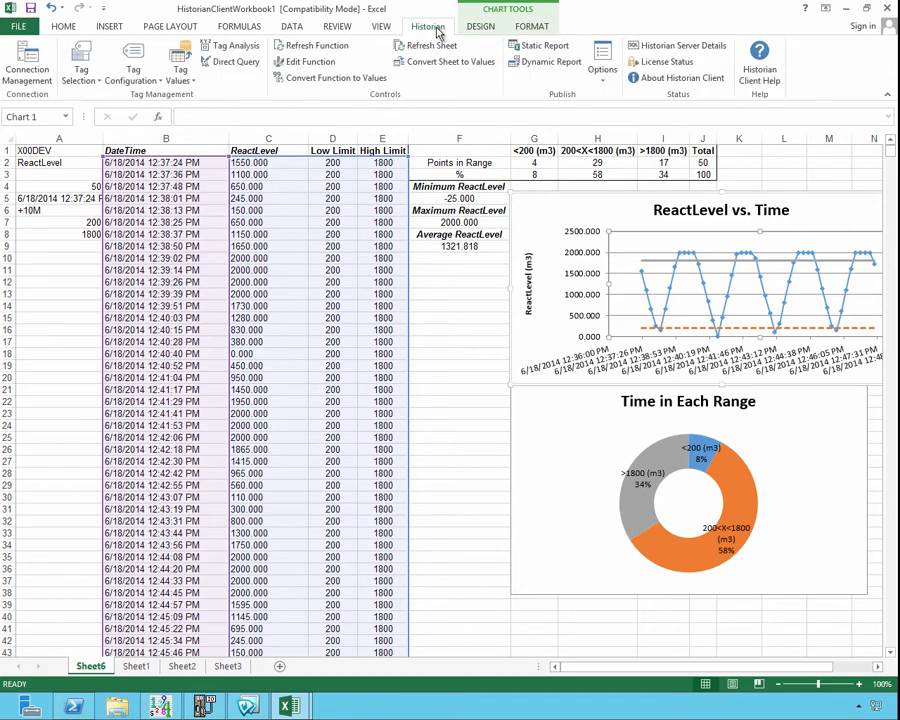
{"action": "left_click", "coordinate": [230, 45]}
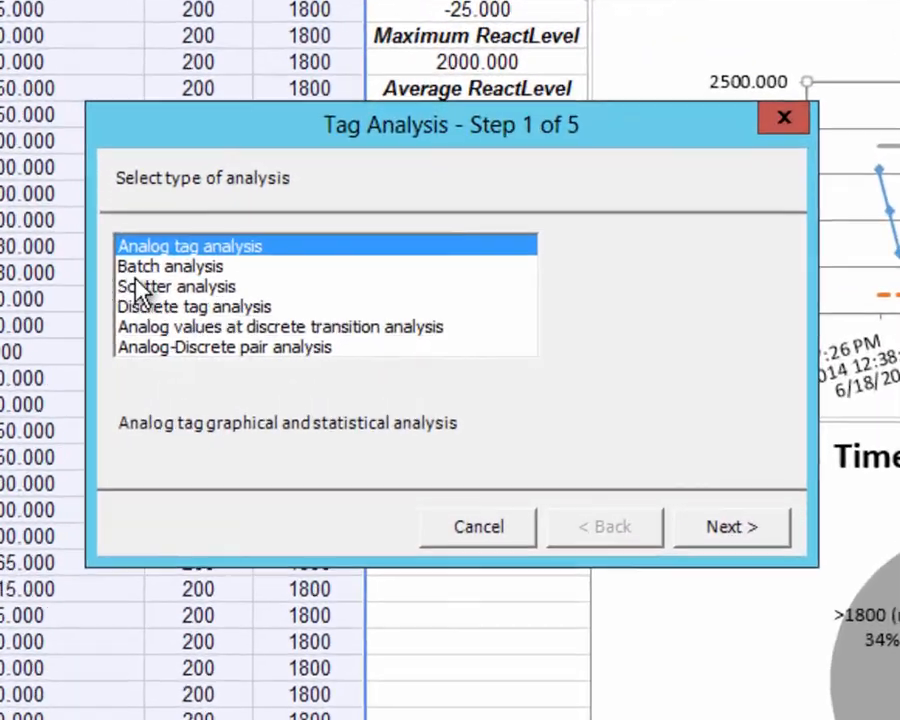
{"action": "left_click", "coordinate": [218, 265]}
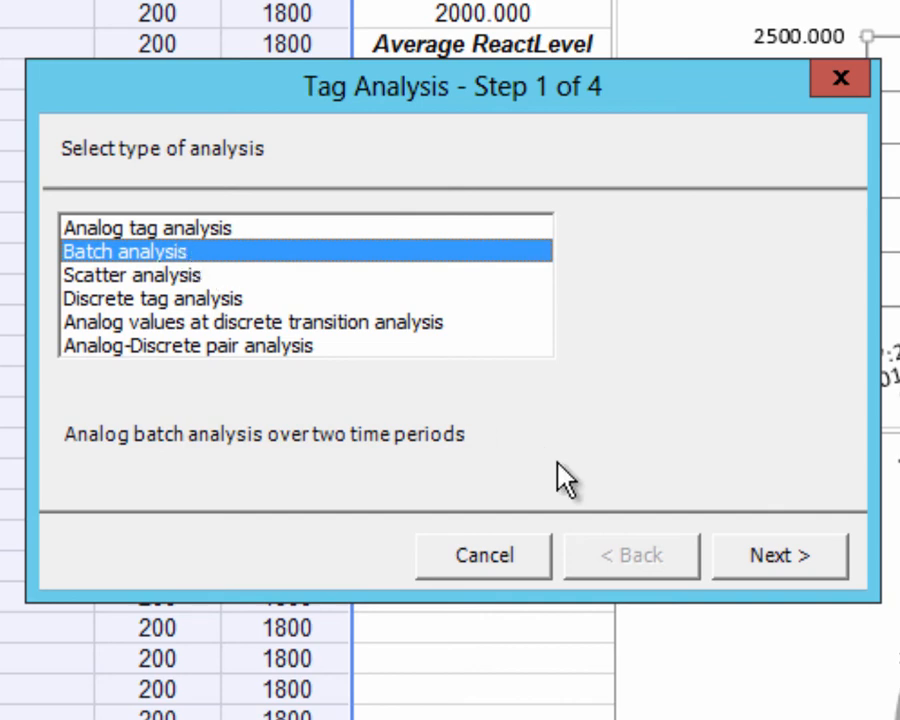
{"action": "left_click", "coordinate": [773, 553]}
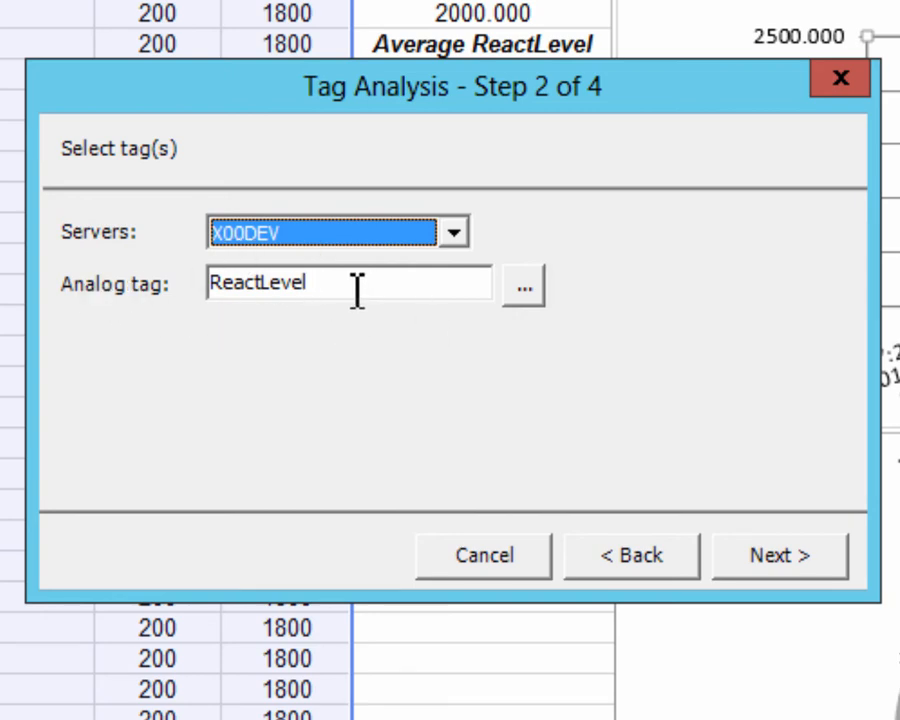
{"action": "left_click", "coordinate": [267, 283]}
{"action": "double_click", "coordinate": [255, 287]}
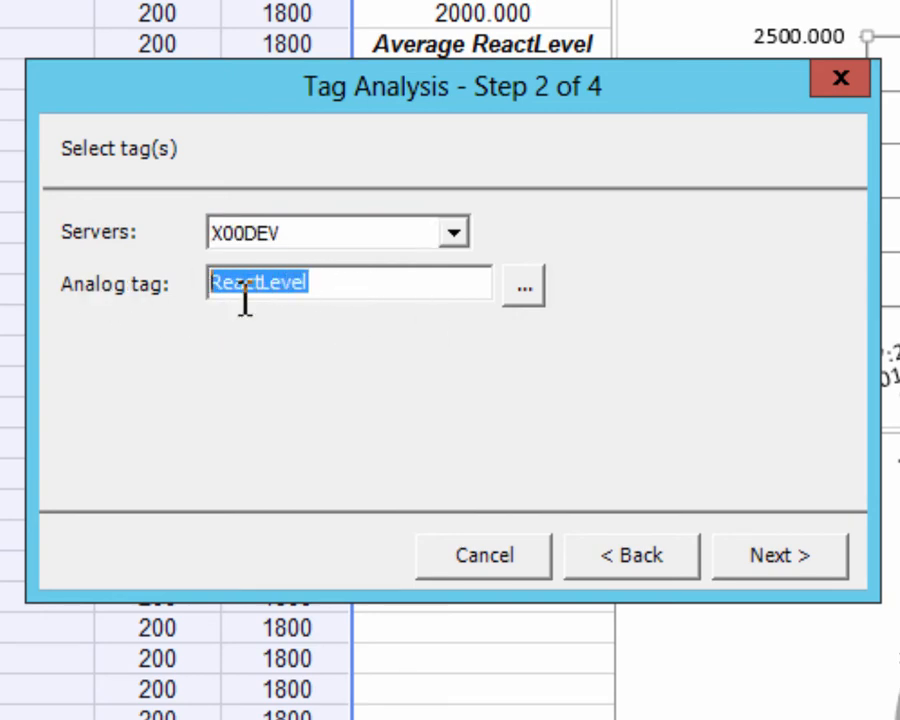
{"action": "left_click", "coordinate": [800, 560]}
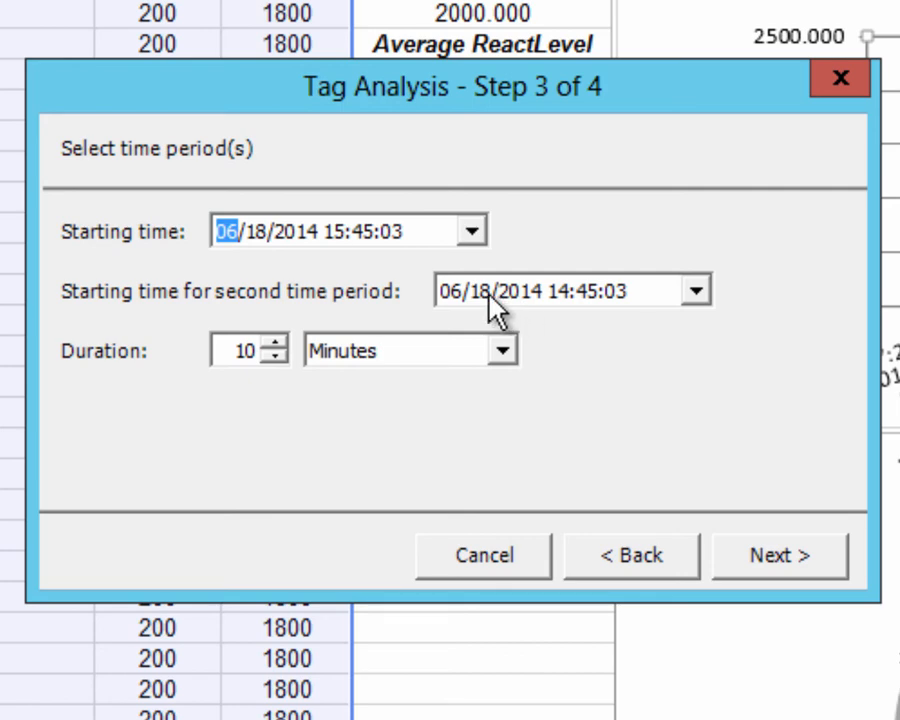
Set the batch analysis's first starting time to 06/18/2014 12:00:00.
{"action": "left_click", "coordinate": [330, 232]}
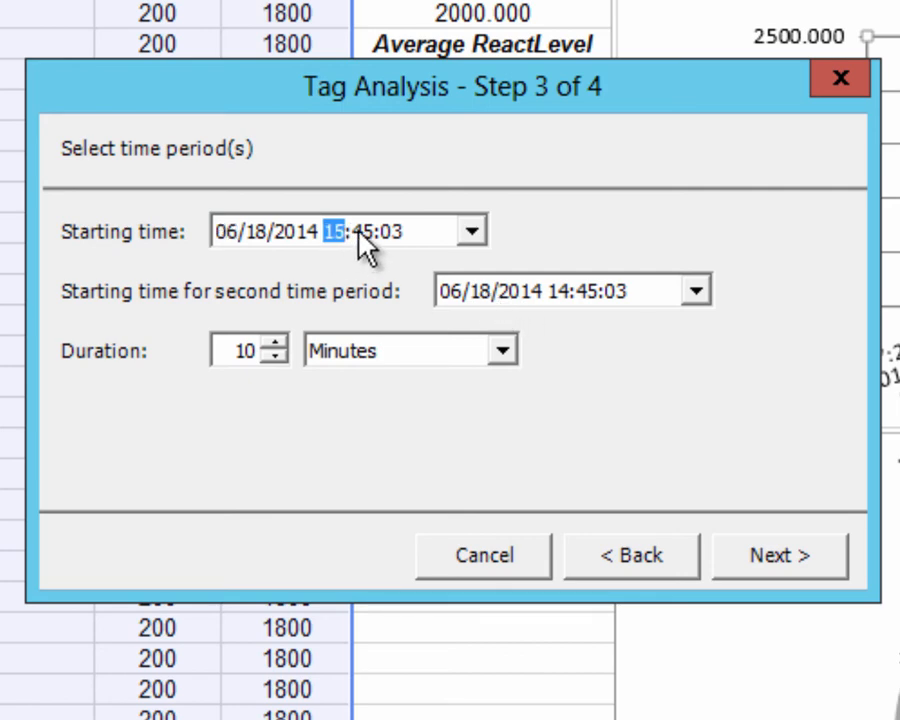
{"action": "type", "text": "12:00"}
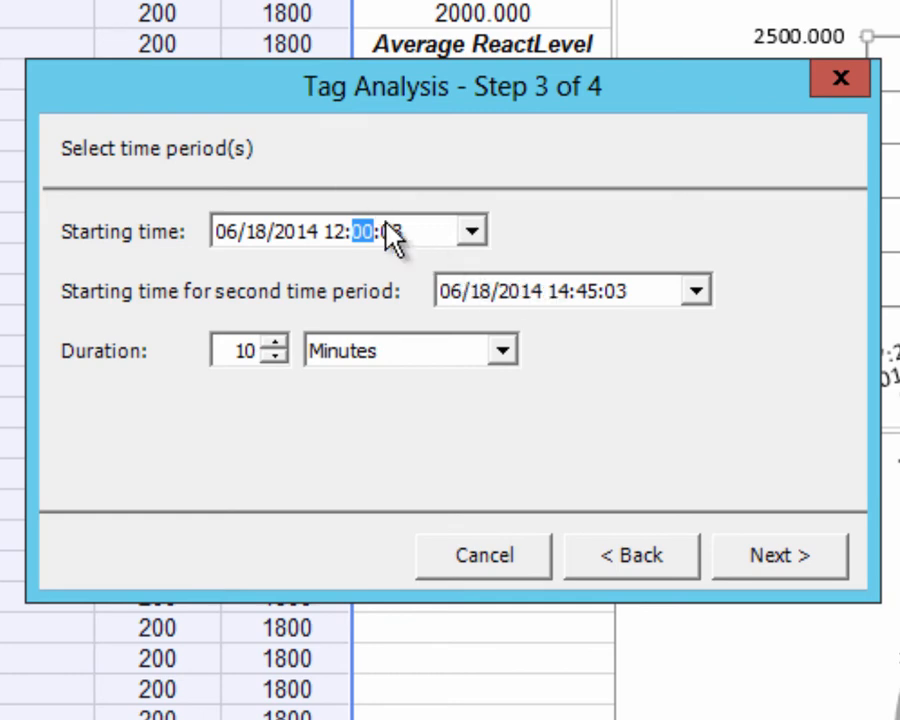
{"action": "left_click", "coordinate": [398, 230]}
{"action": "type", "text": "00"}
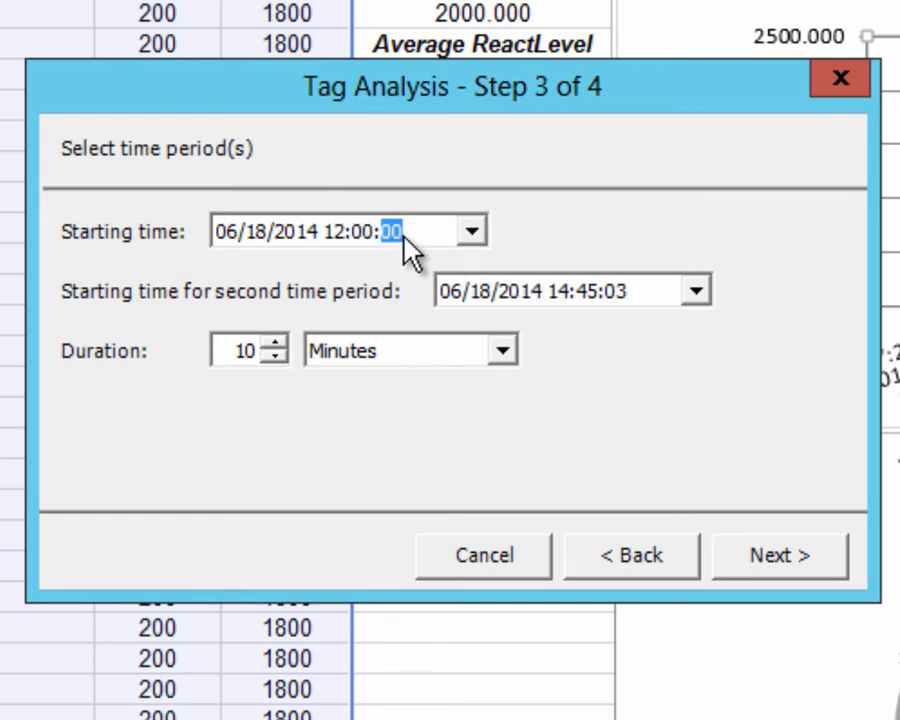
Set the second period's starting time to 06/18/2014 14:00:00 and generate the batch analysis with 50 rows.
{"action": "left_click", "coordinate": [560, 293]}
{"action": "left_click", "coordinate": [585, 296]}
{"action": "type", "text": "00"}
{"action": "left_click", "coordinate": [620, 291]}
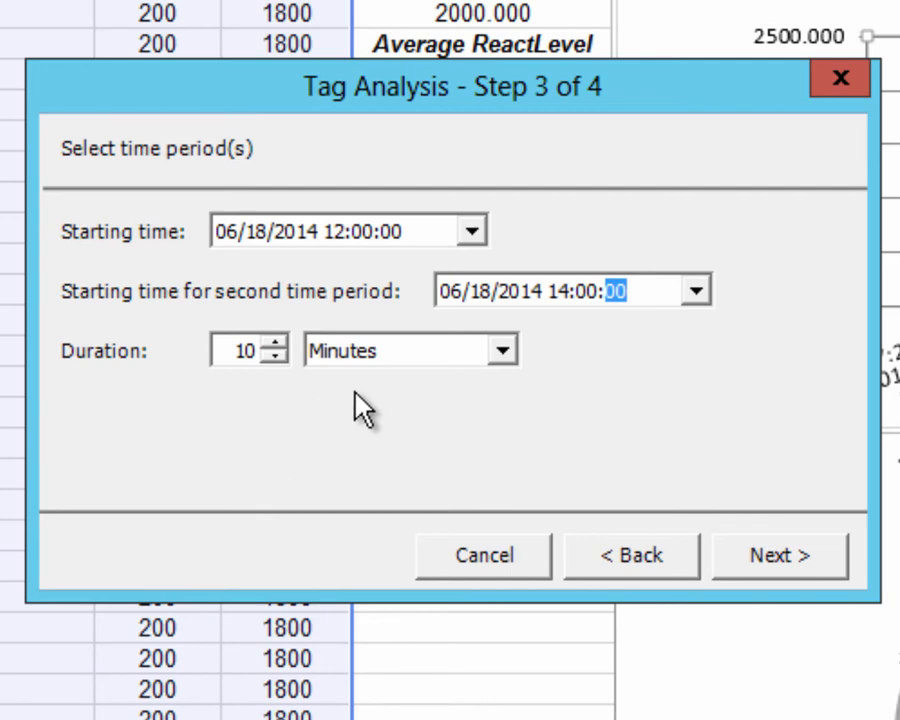
{"action": "left_click", "coordinate": [806, 560]}
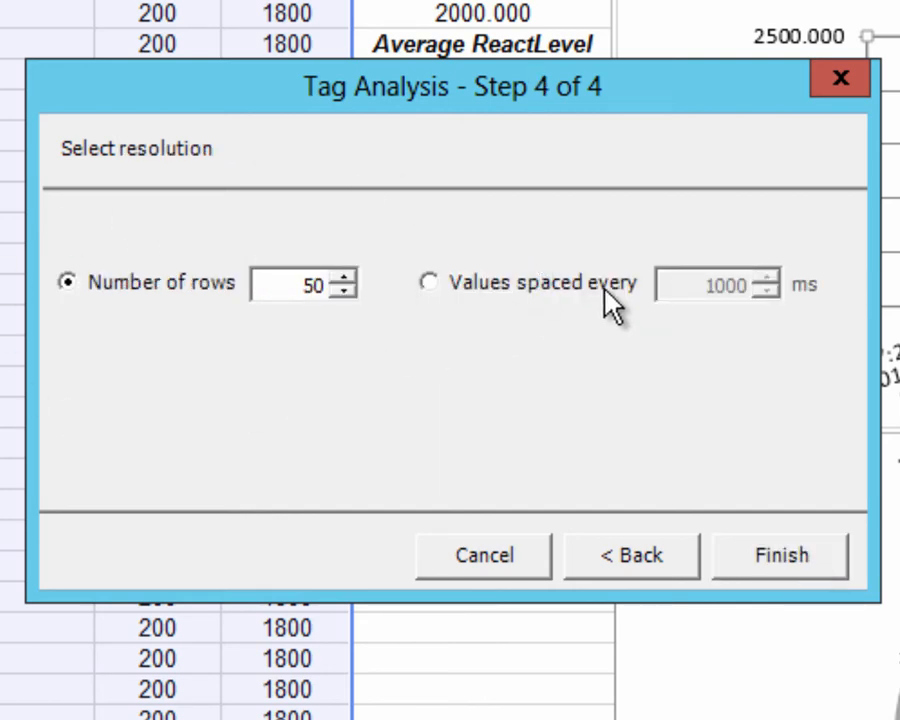
{"action": "left_click", "coordinate": [769, 577]}
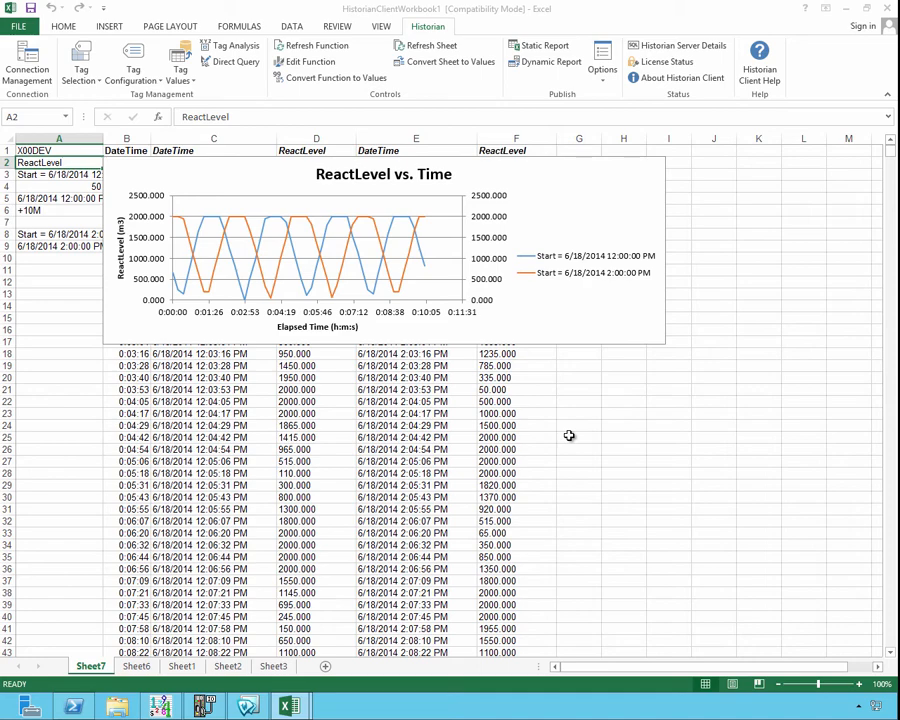
Start a new tag analysis of the scatter type, plotting two analog tags.
{"action": "left_click", "coordinate": [236, 45]}
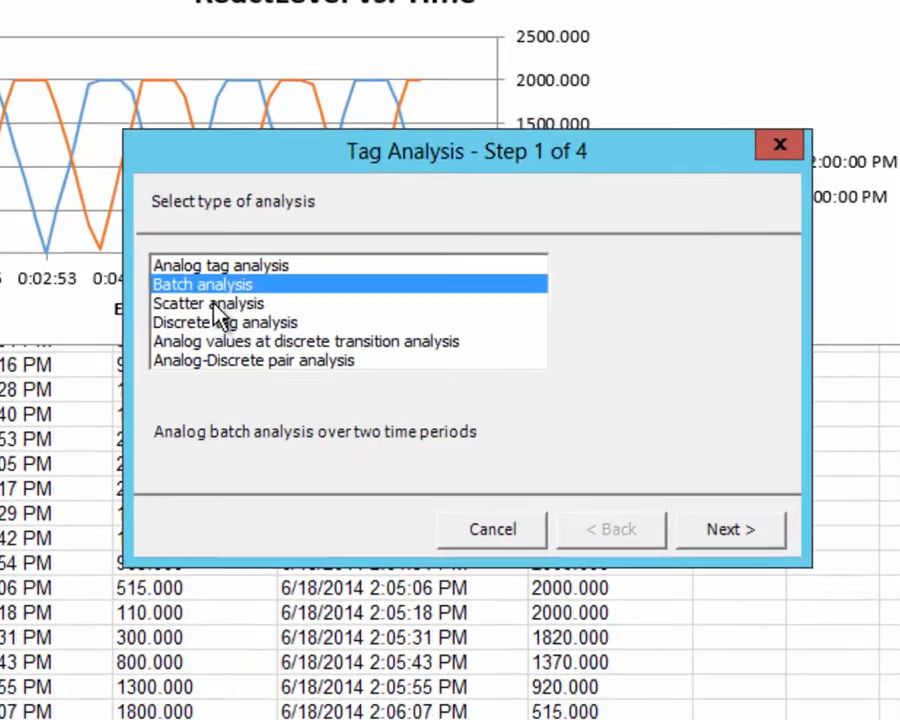
{"action": "left_click", "coordinate": [212, 304]}
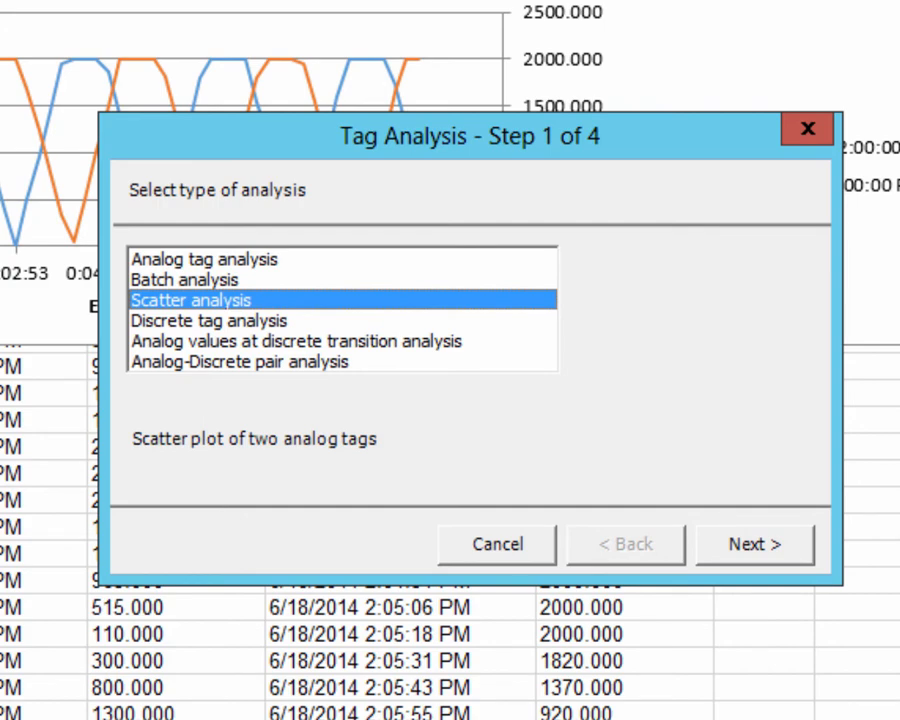
{"action": "left_click", "coordinate": [781, 548]}
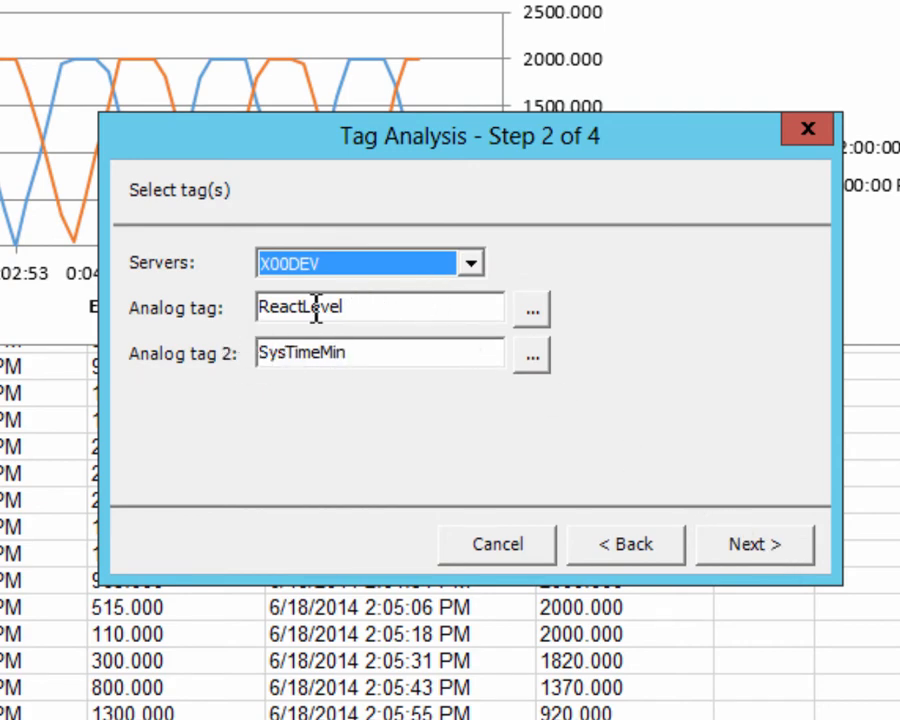
Choose ReactTemp as the second analog tag, keeping ReactLevel as the first.
{"action": "left_click", "coordinate": [536, 357]}
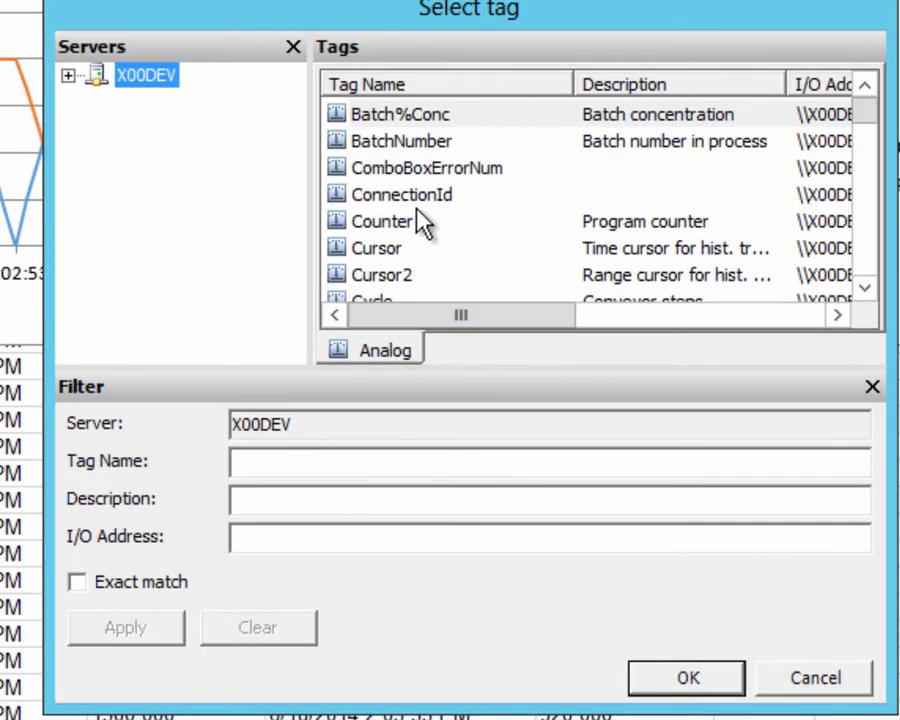
{"action": "left_click", "coordinate": [412, 198]}
{"action": "key", "text": "r"}
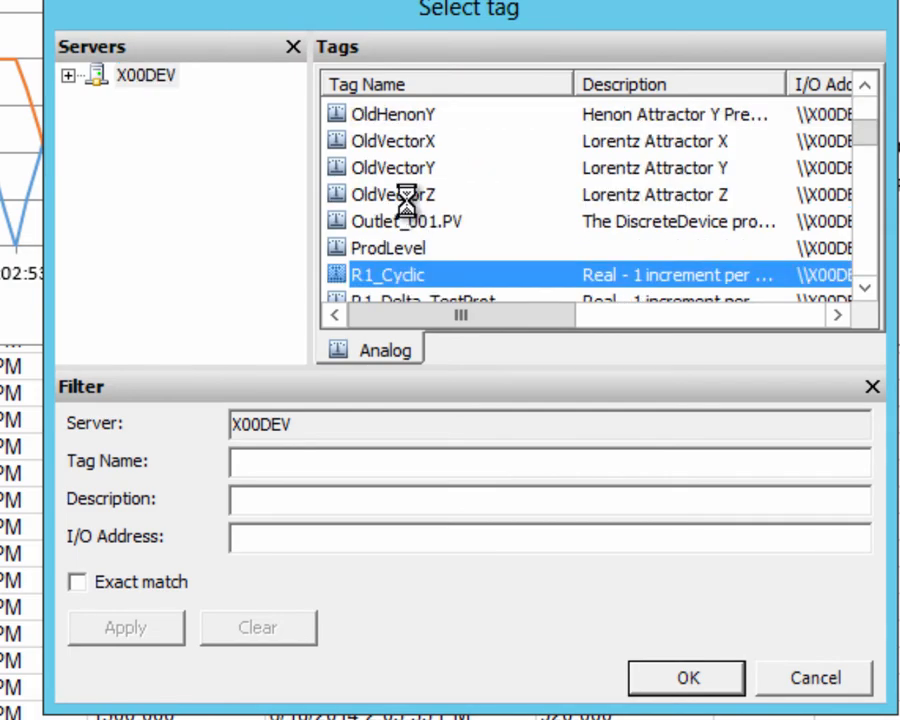
{"action": "scroll", "coordinate": [527, 211], "scroll_direction": "down", "scroll_amount": 1}
{"action": "scroll", "coordinate": [366, 253], "scroll_direction": "down", "scroll_amount": 3}
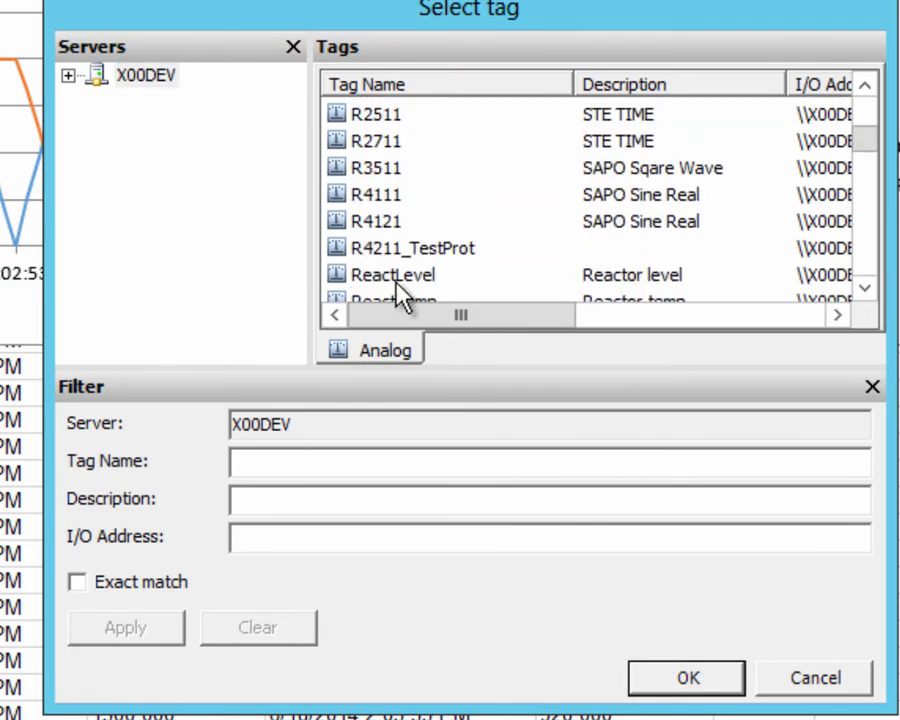
{"action": "left_click", "coordinate": [394, 225]}
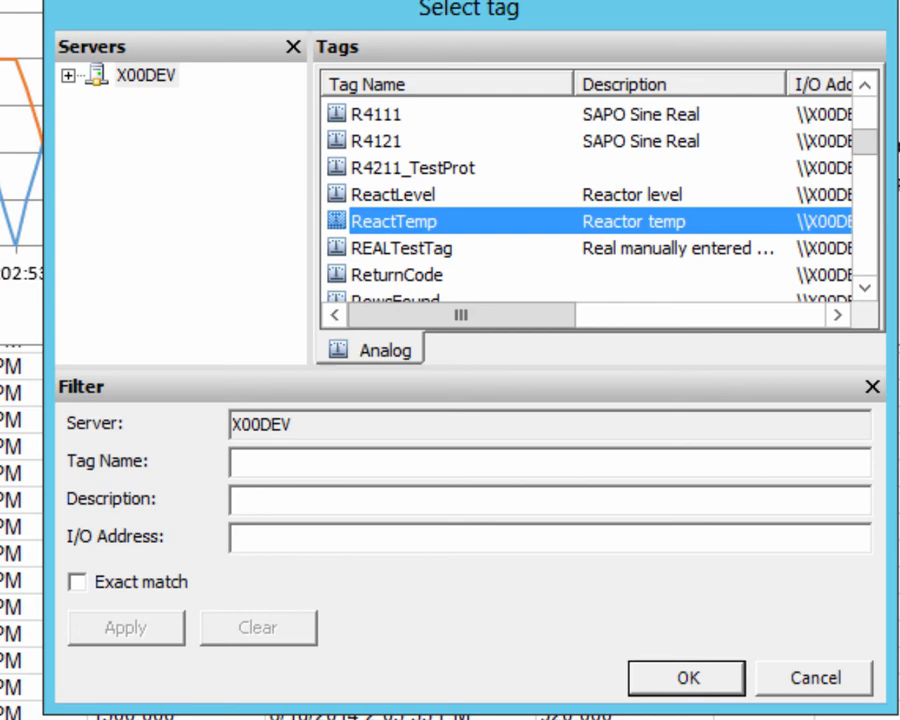
{"action": "left_click", "coordinate": [686, 678]}
{"action": "left_click", "coordinate": [766, 562]}
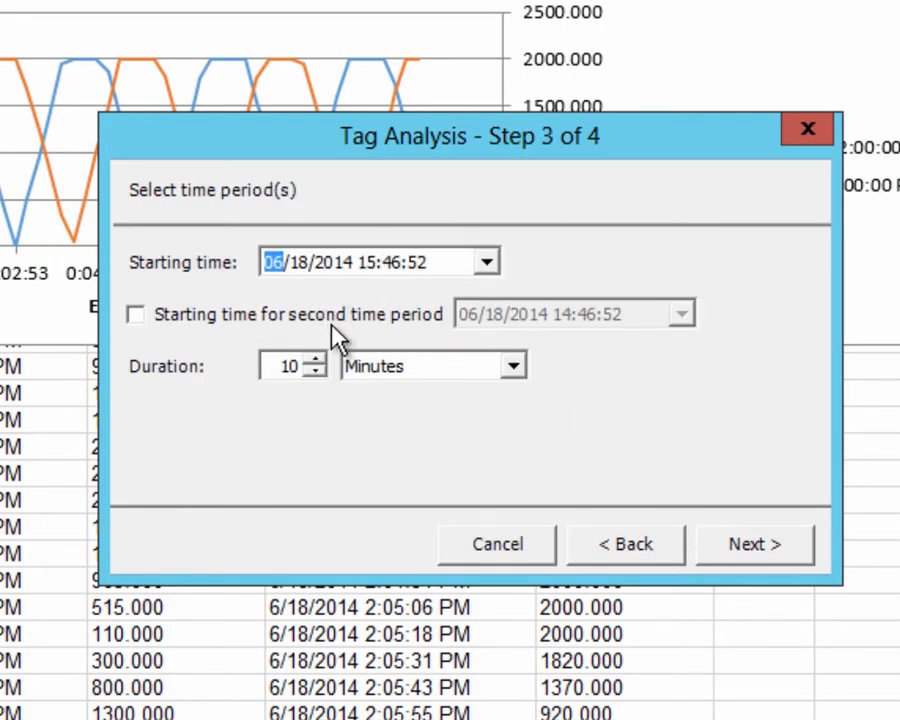
Generate the 50-row scatter analysis with a 06/18/2014 12:46:52 start and a second time period enabled at 14:46:52.
{"action": "left_click", "coordinate": [370, 263]}
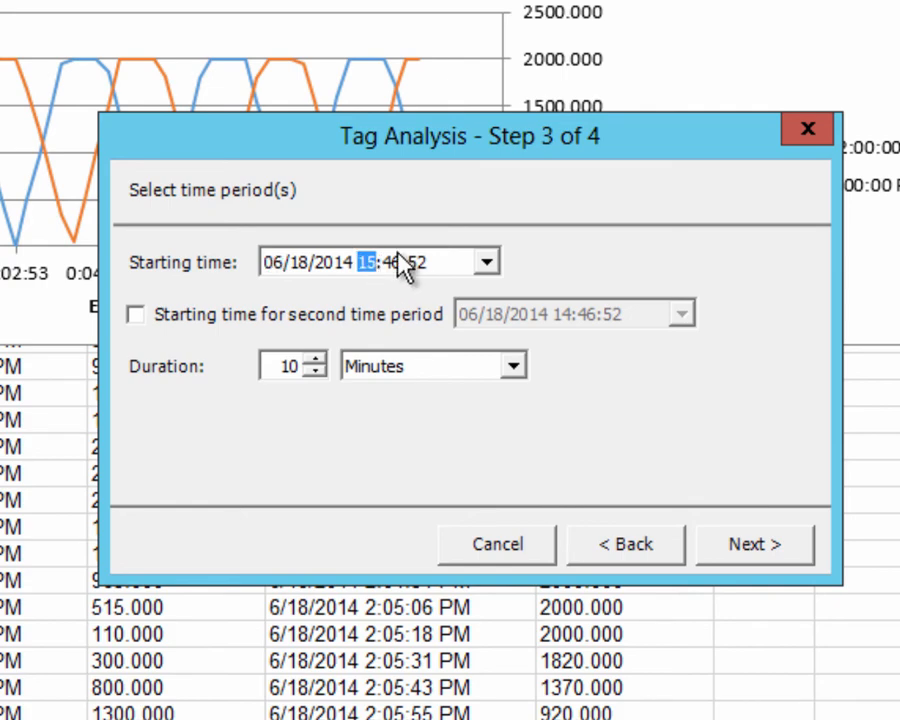
{"action": "type", "text": "12"}
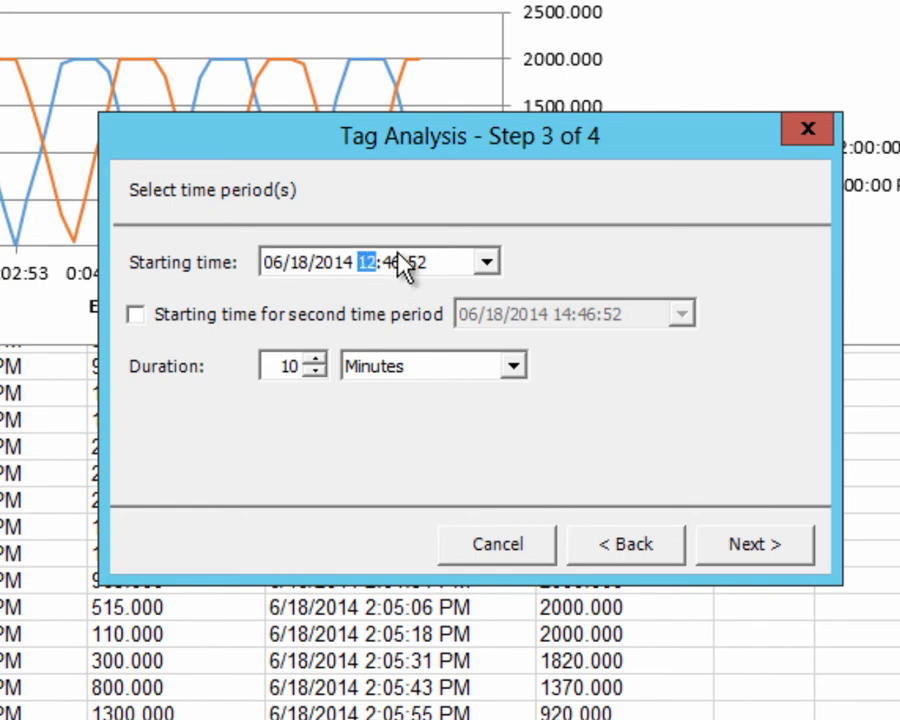
{"action": "left_click", "coordinate": [446, 307]}
{"action": "left_click", "coordinate": [136, 315]}
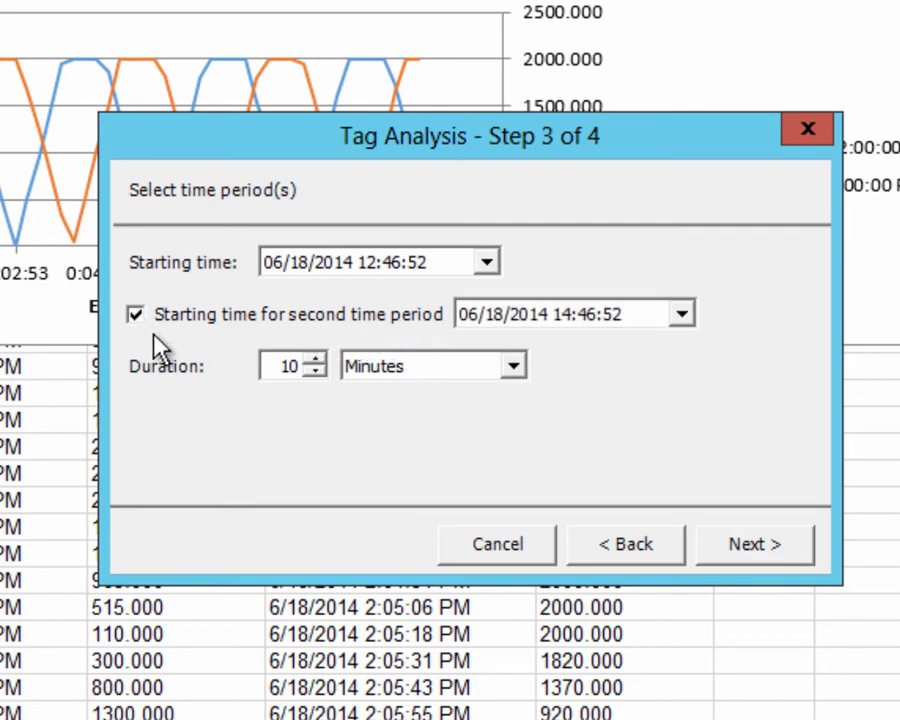
{"action": "left_click", "coordinate": [566, 317]}
{"action": "left_click", "coordinate": [772, 546]}
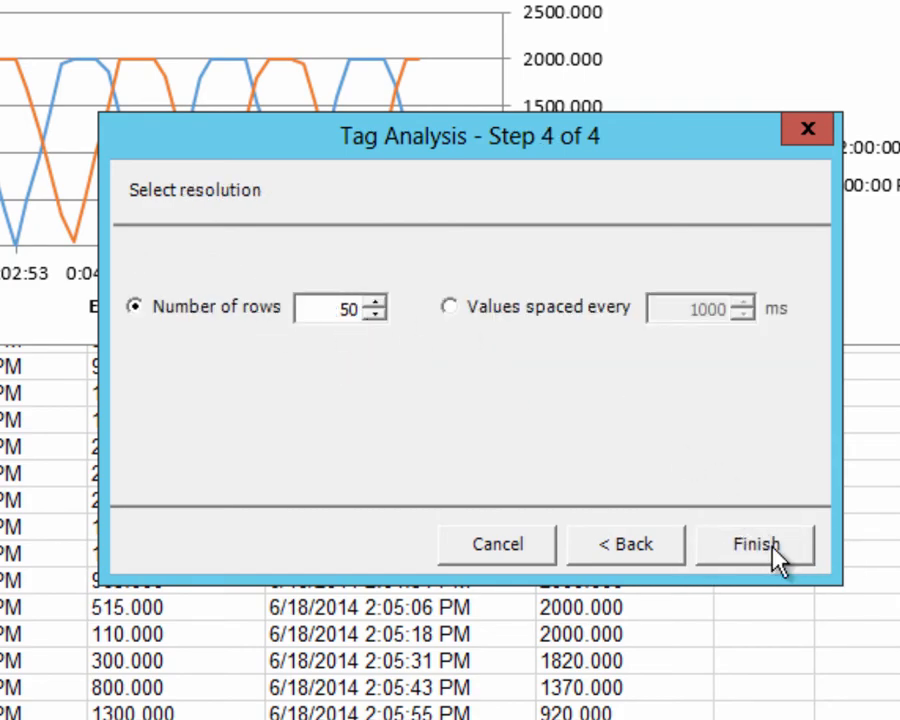
{"action": "left_click", "coordinate": [770, 552]}
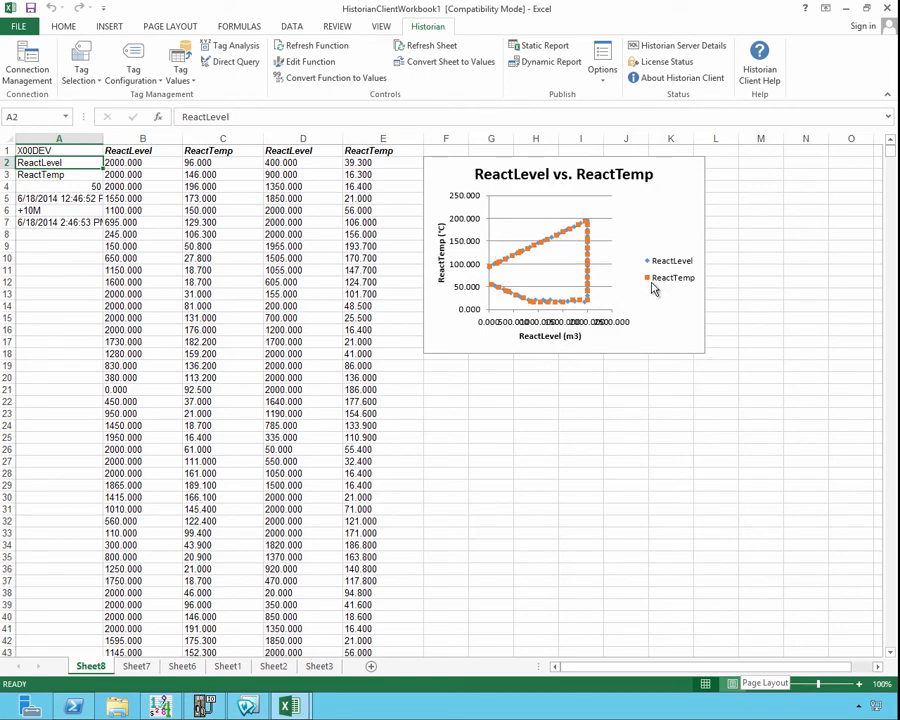
Generate another scatter analysis of ReactLevel and ReactTemp for a single 10-minute period from 06/18/2014 15:49:24, with the second time period disabled.
{"action": "left_click", "coordinate": [236, 47]}
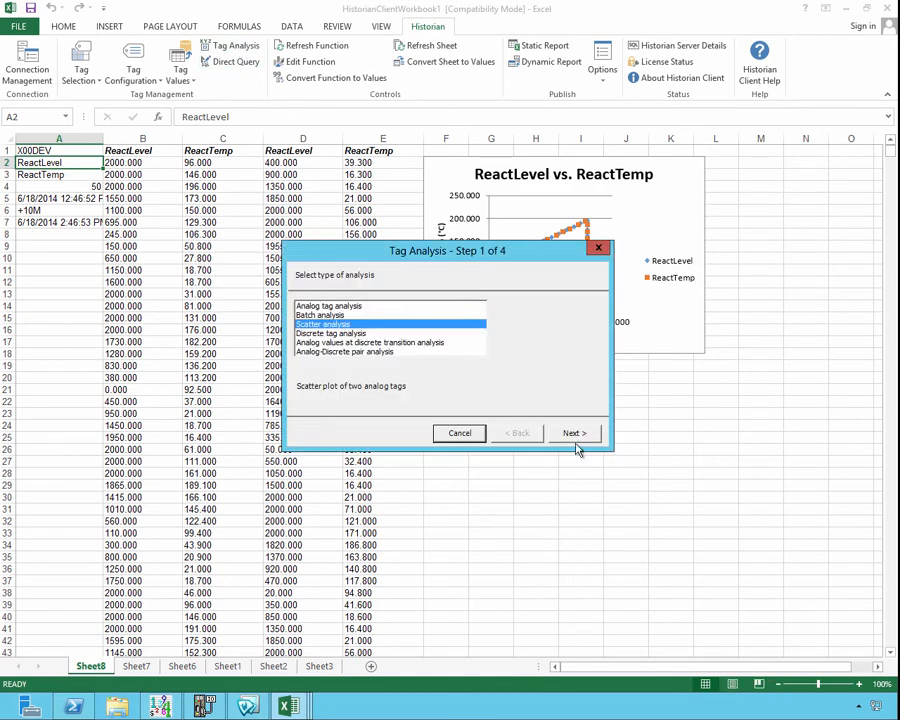
{"action": "left_click", "coordinate": [574, 433]}
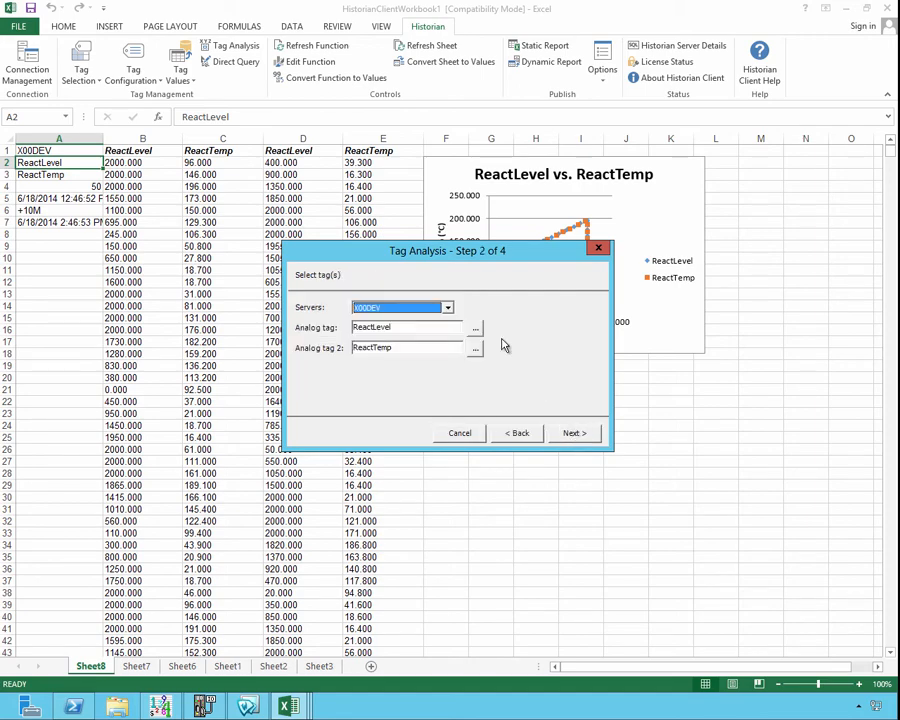
{"action": "left_click", "coordinate": [574, 433]}
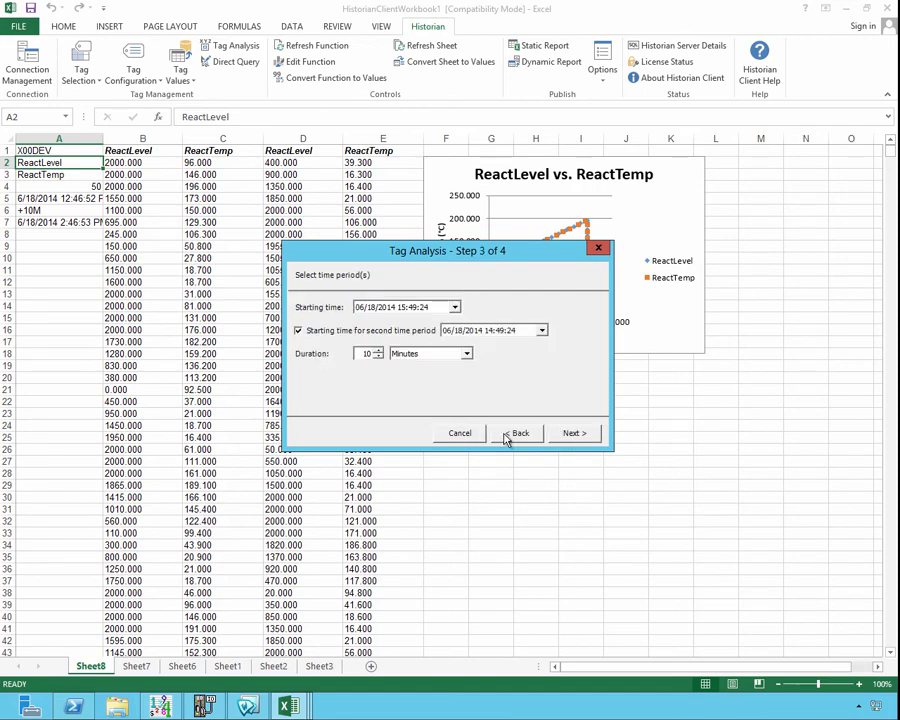
{"action": "left_click", "coordinate": [298, 331]}
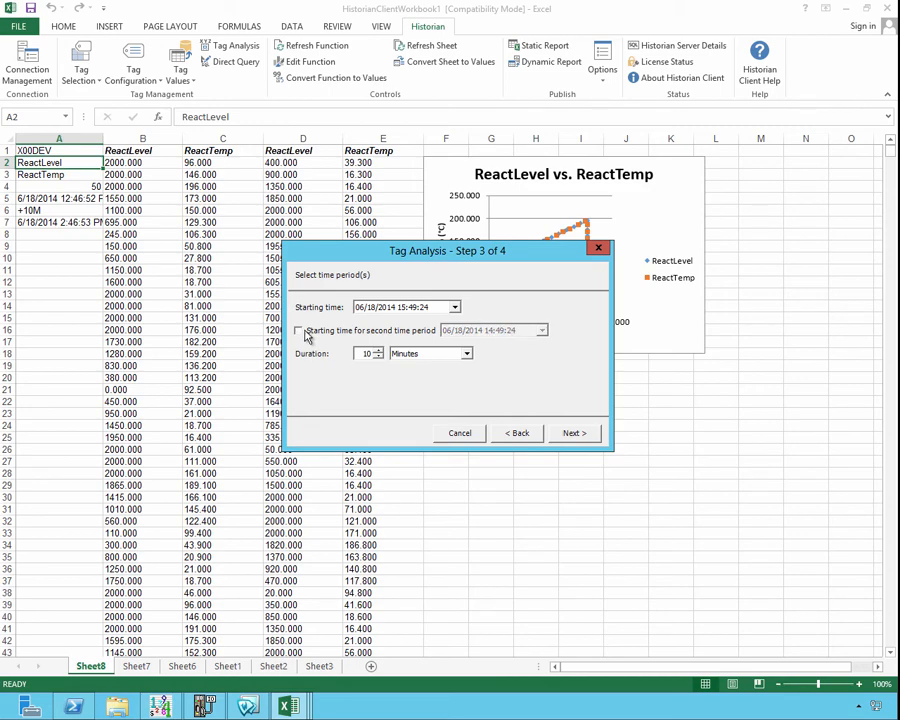
{"action": "left_click", "coordinate": [578, 436]}
{"action": "left_click", "coordinate": [582, 438]}
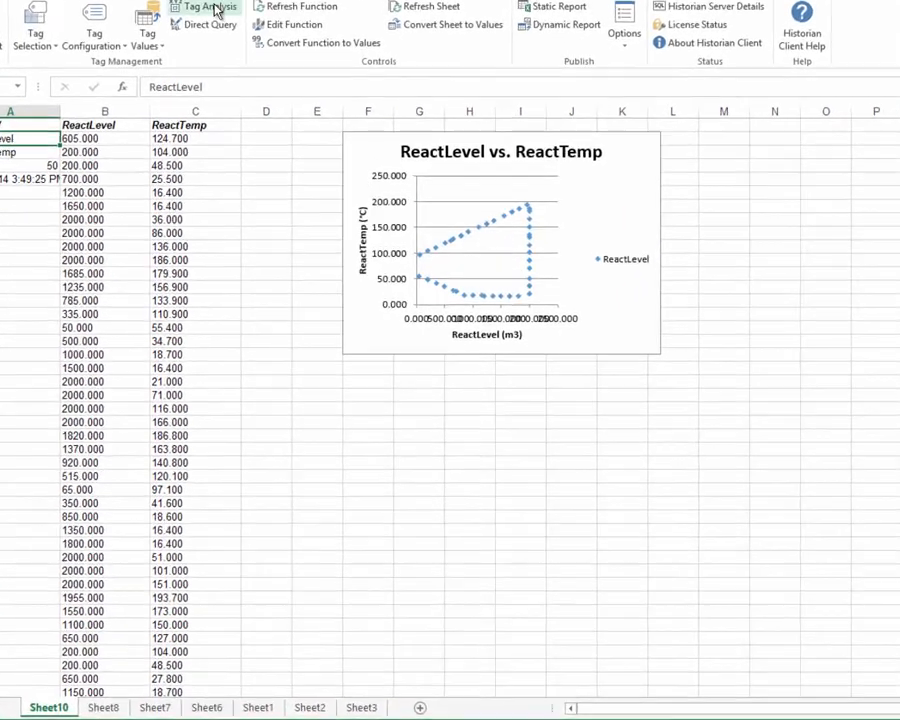
Start a new discrete tag analysis and choose ConcValve from server X00DEV as the discrete tag.
{"action": "left_click", "coordinate": [238, 46]}
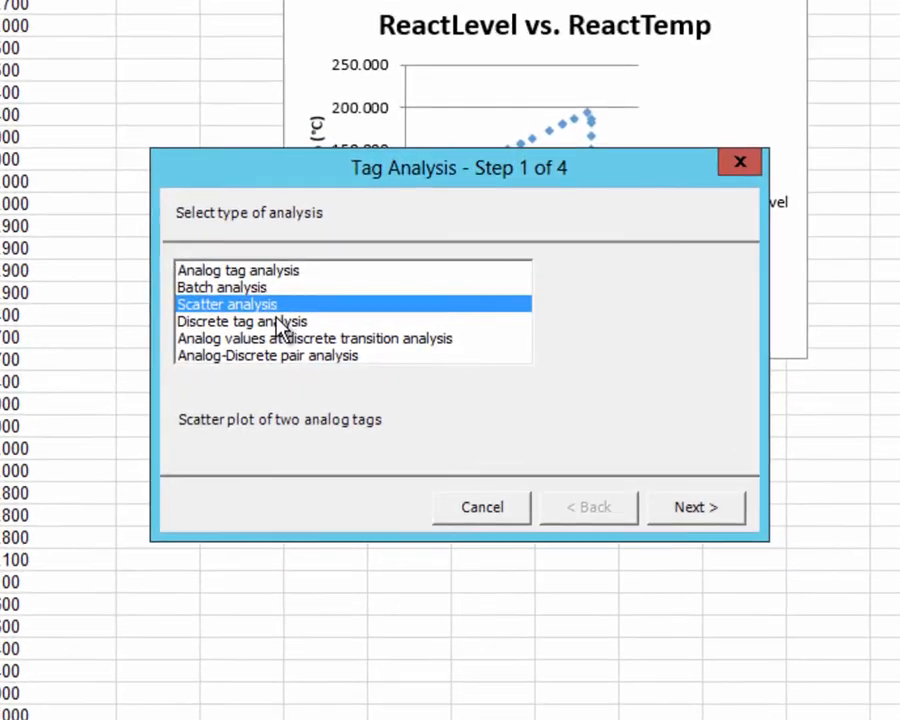
{"action": "left_click", "coordinate": [333, 328]}
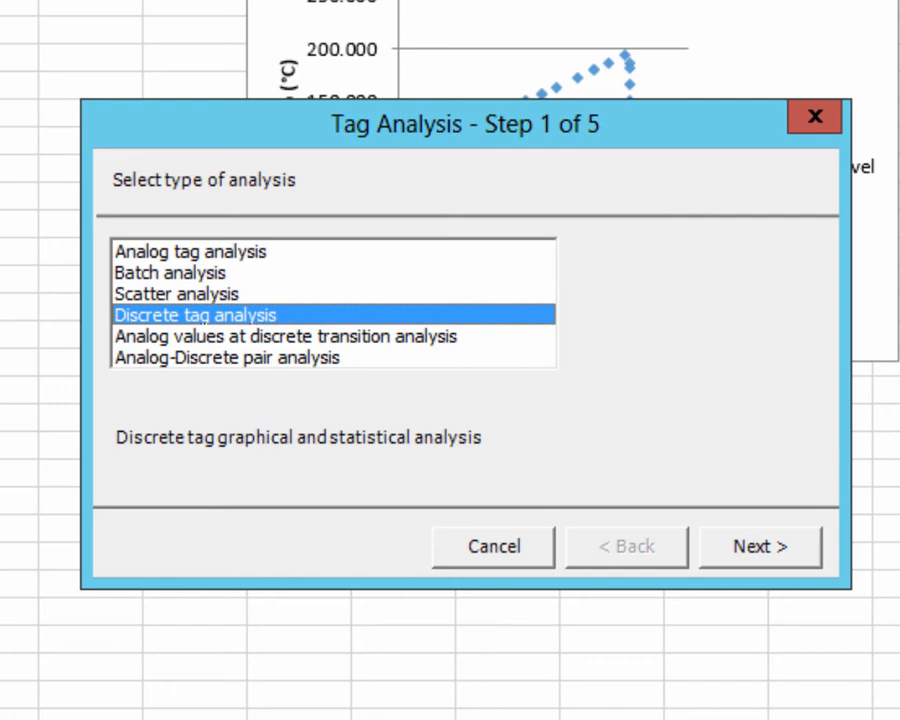
{"action": "left_click", "coordinate": [760, 547]}
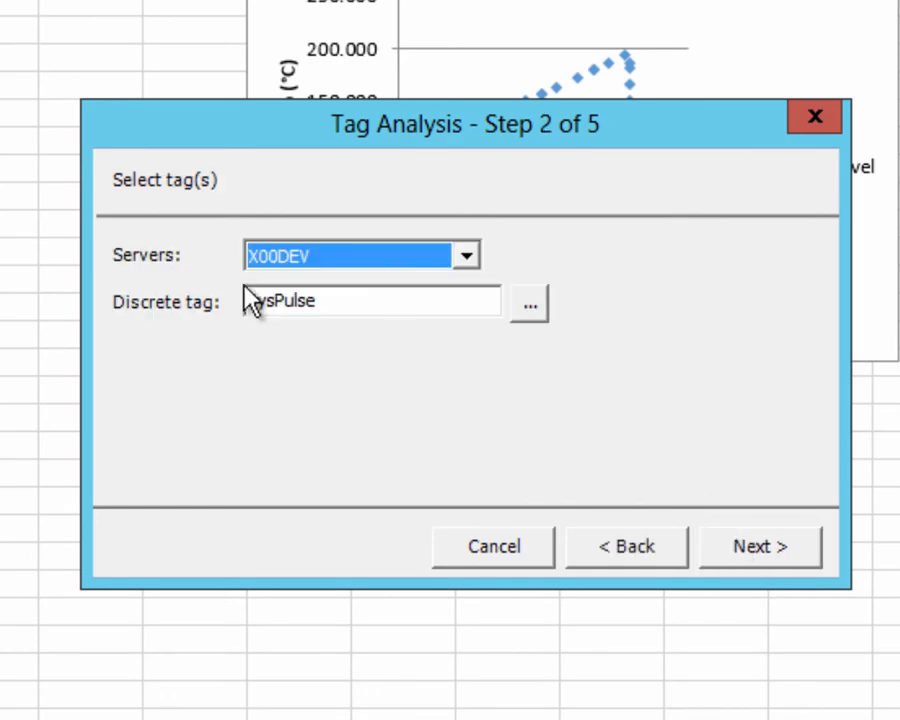
{"action": "left_click", "coordinate": [530, 305]}
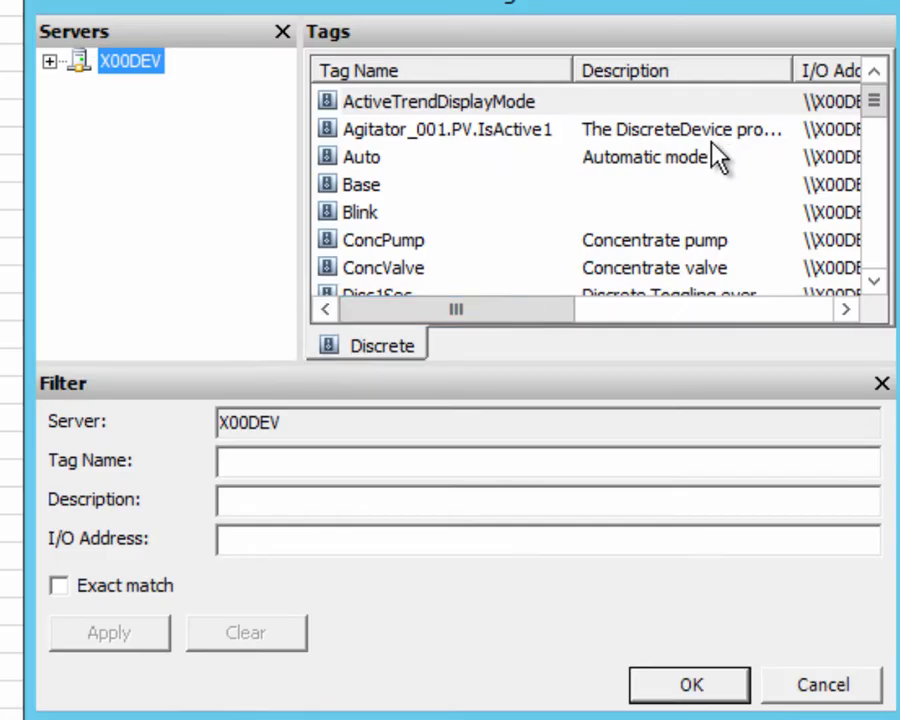
{"action": "left_click", "coordinate": [378, 268]}
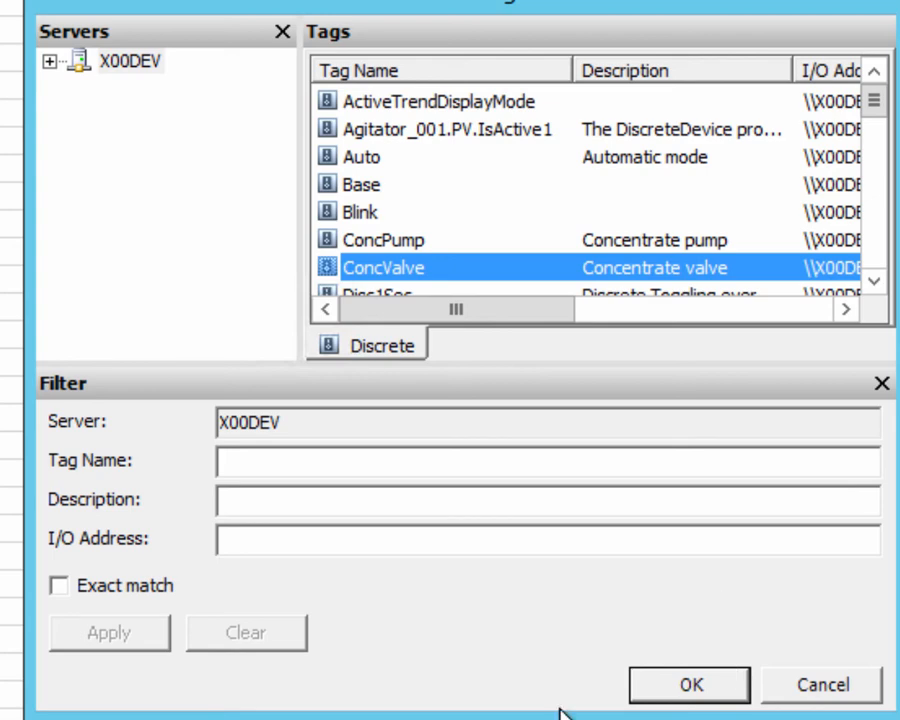
{"action": "left_click", "coordinate": [672, 704]}
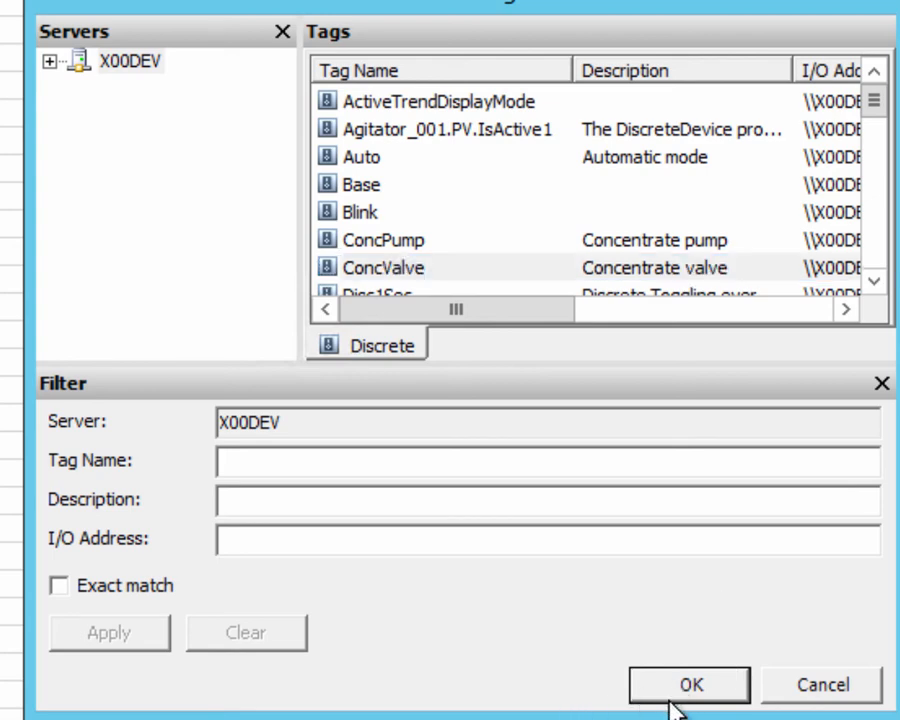
{"action": "left_click", "coordinate": [685, 690]}
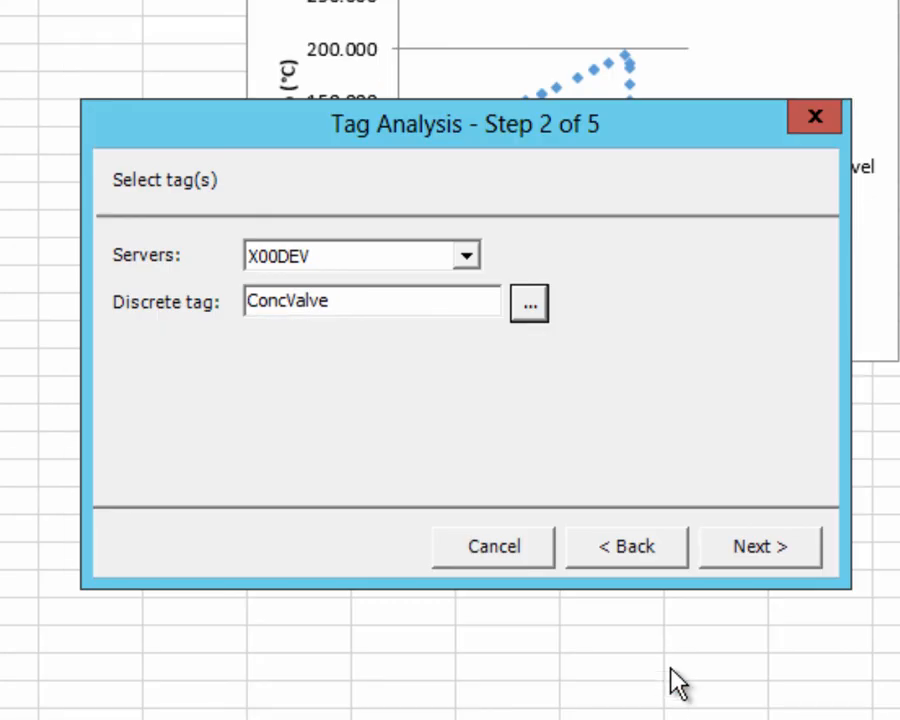
Generate the 50-row discrete analysis from 06/18/2014 12:49:48 for 10 minutes, including the trend plot, statistics and pie graph.
{"action": "left_click", "coordinate": [758, 553]}
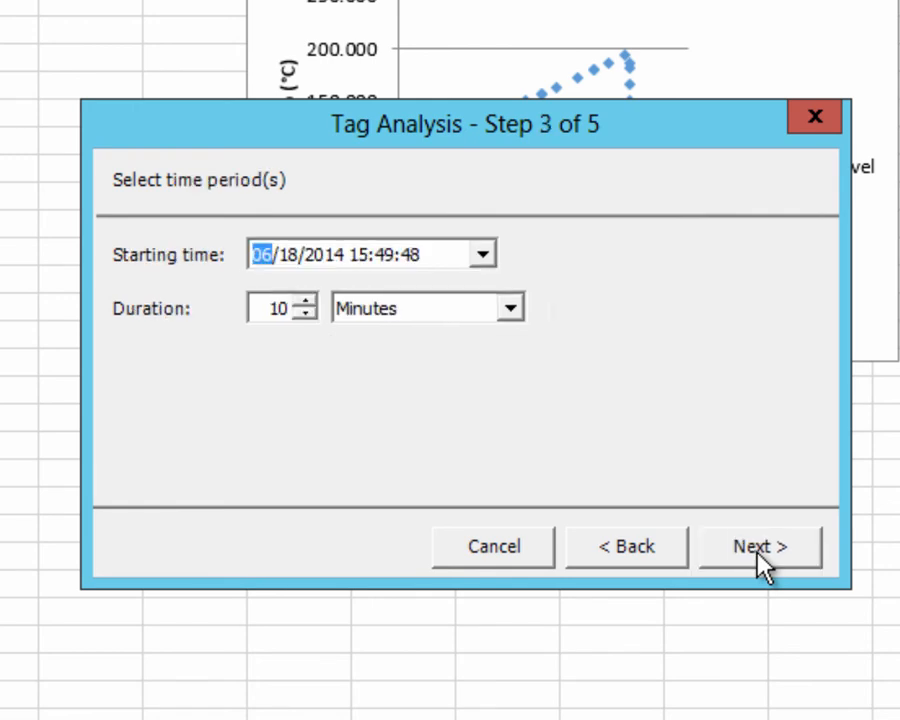
{"action": "left_click", "coordinate": [381, 262]}
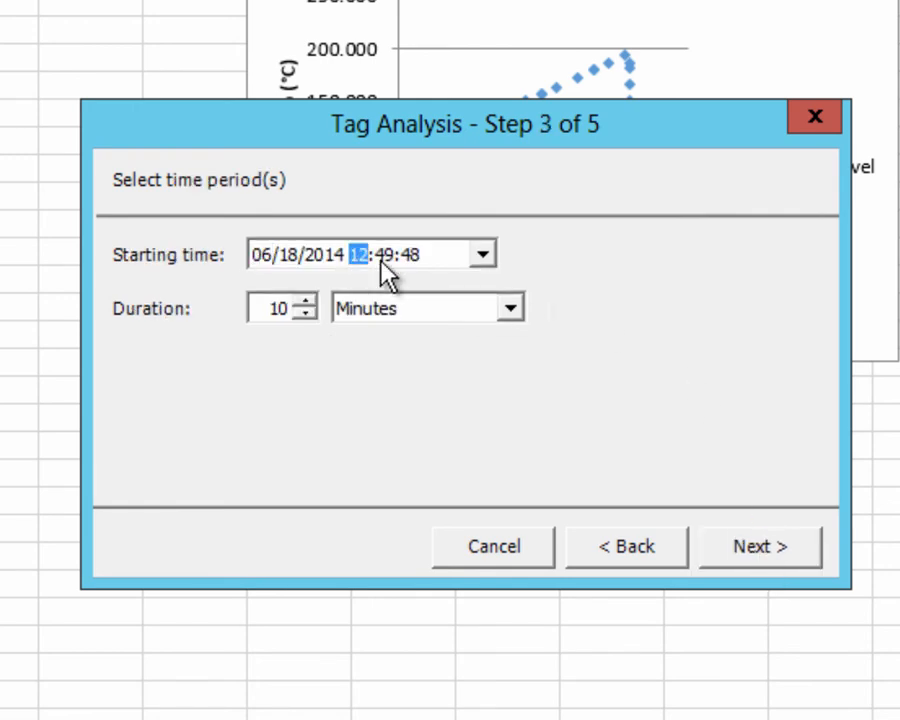
{"action": "left_click", "coordinate": [760, 548]}
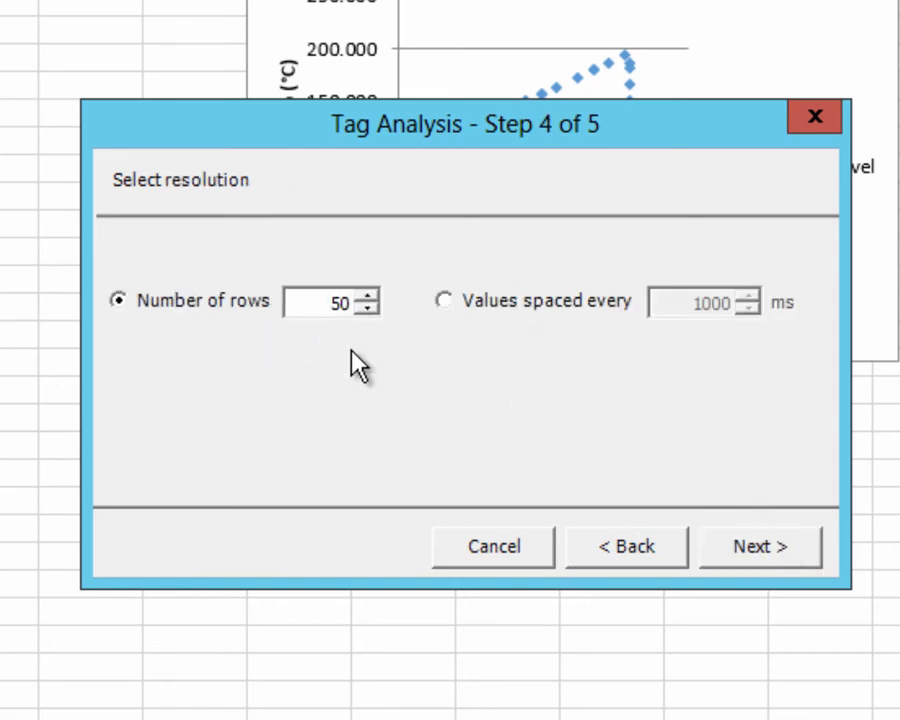
{"action": "left_click", "coordinate": [760, 548]}
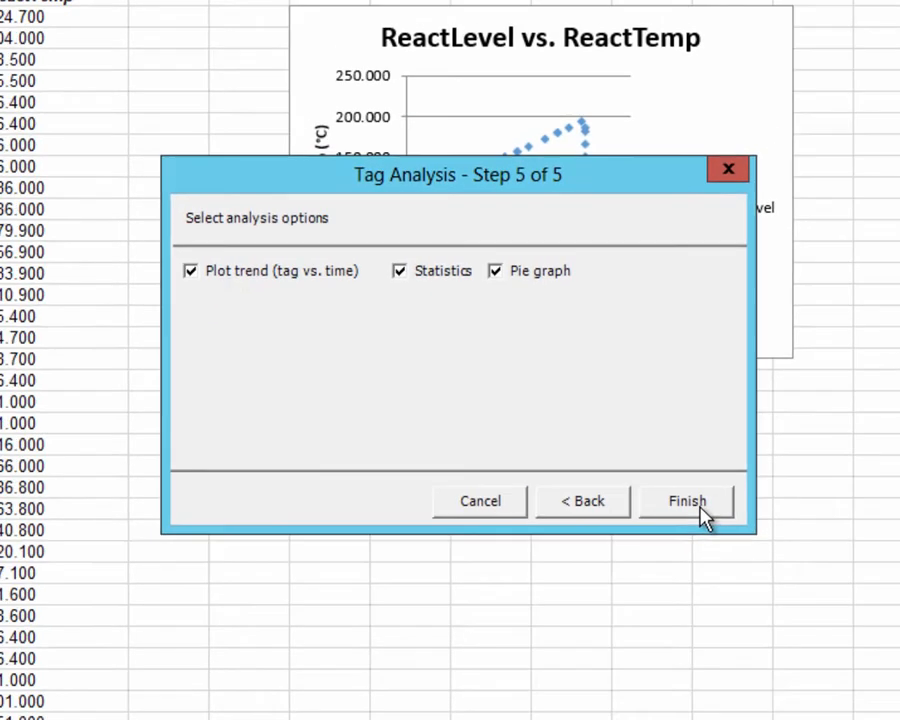
{"action": "left_click", "coordinate": [762, 547]}
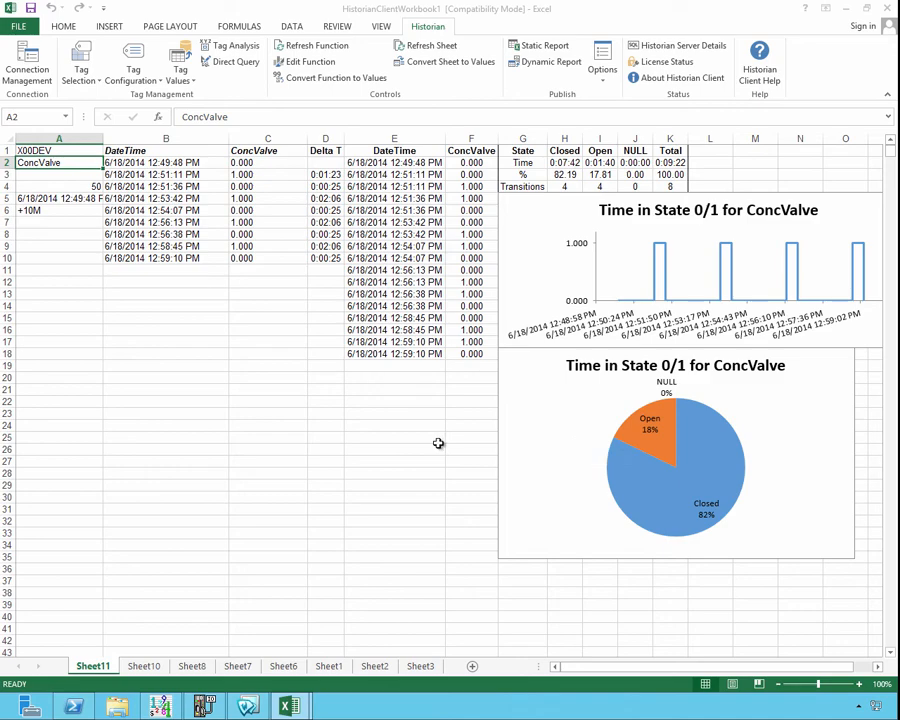
Examine the analysis parameters in column A and the ConcValve timestamp, value and Delta T data in columns B to F.
{"action": "left_click", "coordinate": [46, 151]}
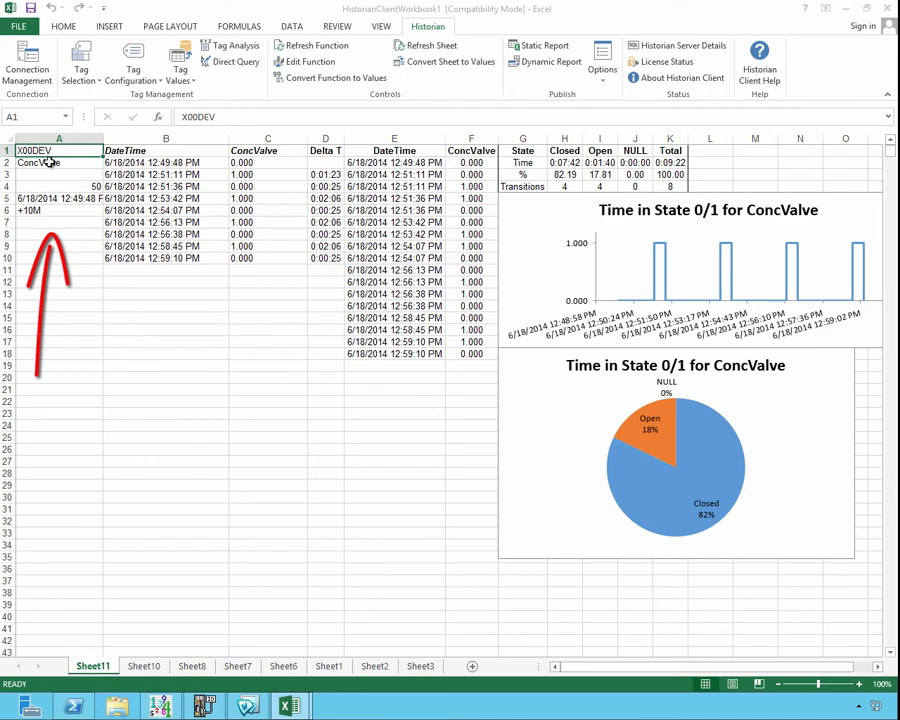
{"action": "left_click", "coordinate": [52, 162]}
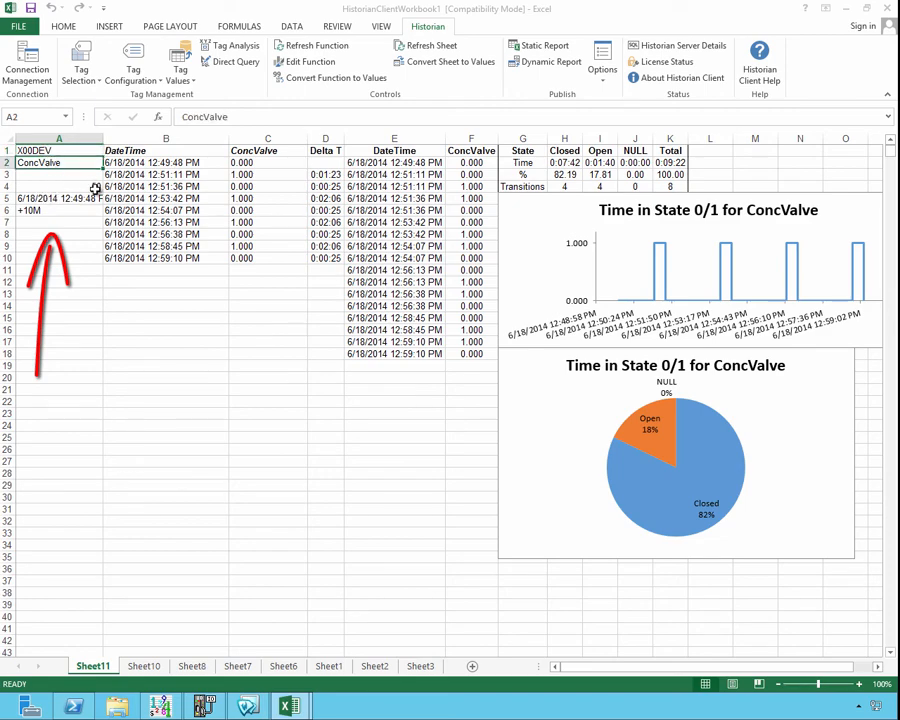
{"action": "left_click", "coordinate": [92, 186]}
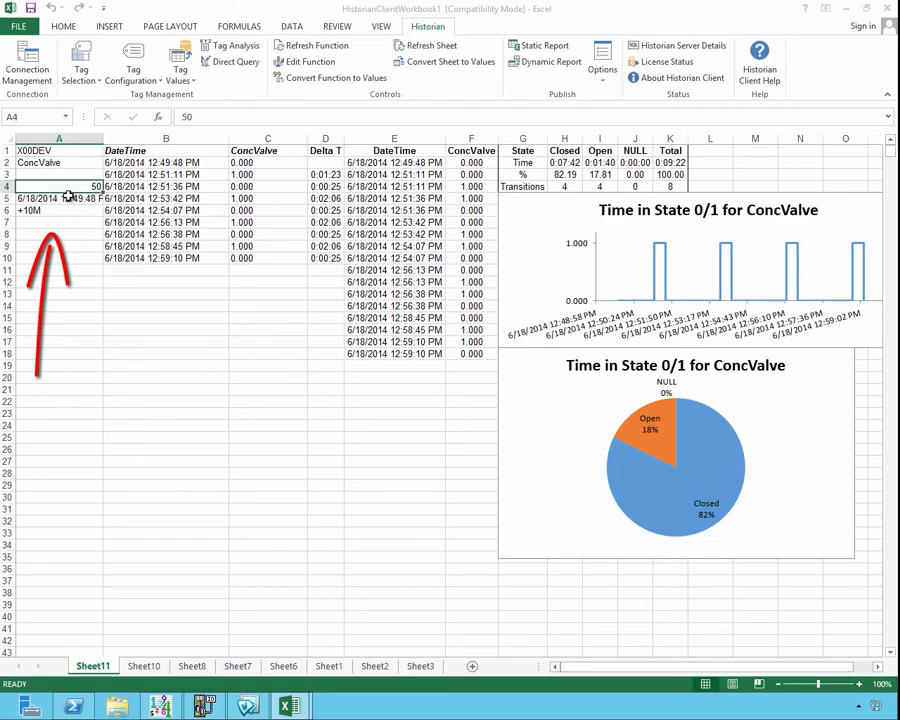
{"action": "left_click", "coordinate": [66, 198]}
{"action": "left_click", "coordinate": [142, 150]}
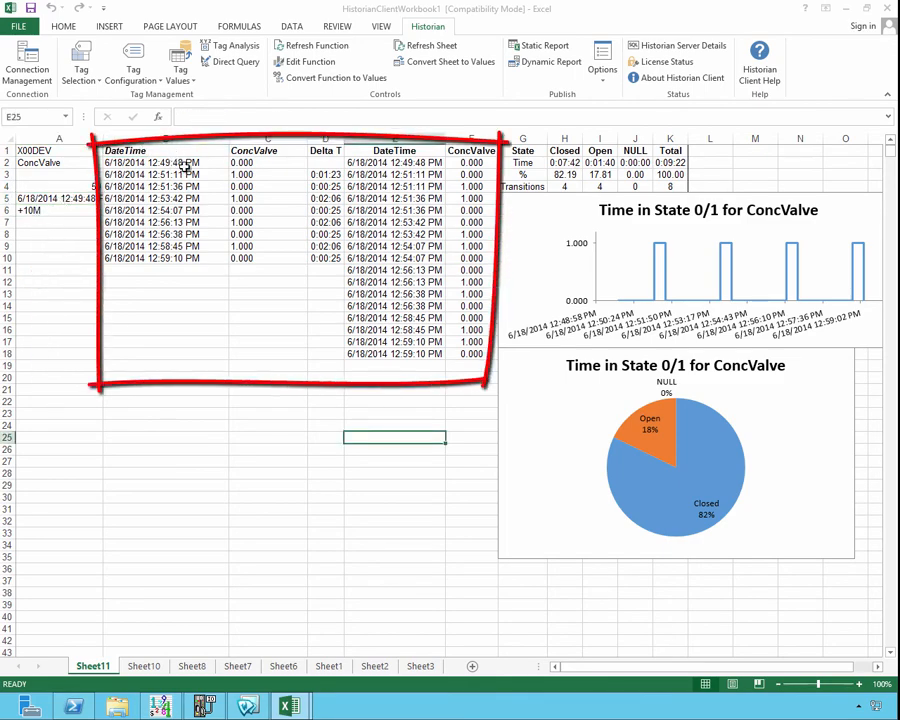
{"action": "mouse_move", "coordinate": [168, 152]}
{"action": "left_mouse_down"}
{"action": "mouse_move", "coordinate": [453, 296]}
{"action": "mouse_move", "coordinate": [480, 372]}
{"action": "left_mouse_up"}
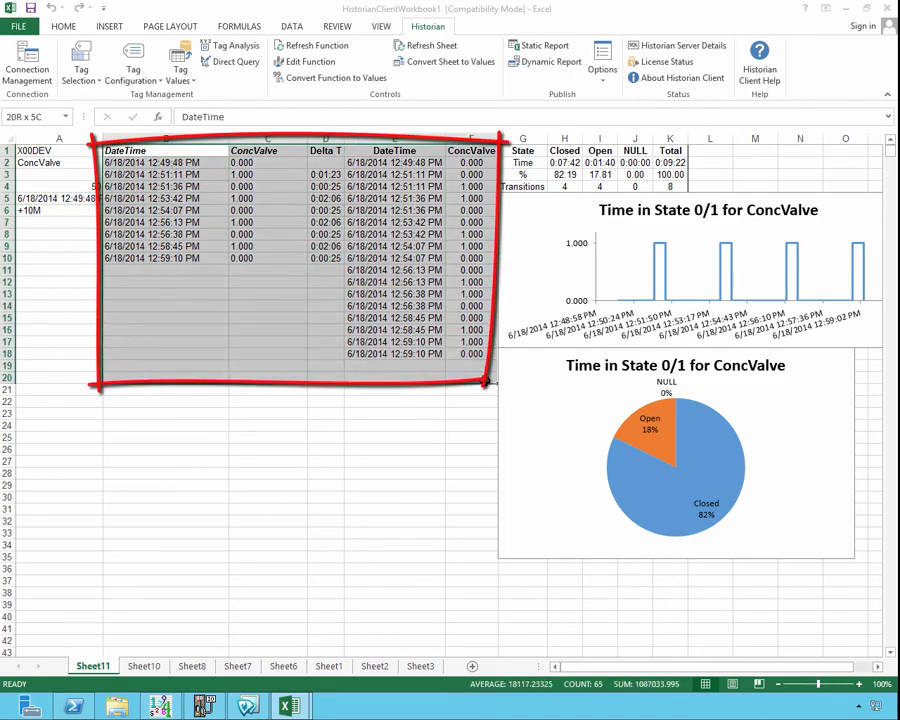
{"action": "left_click", "coordinate": [385, 462]}
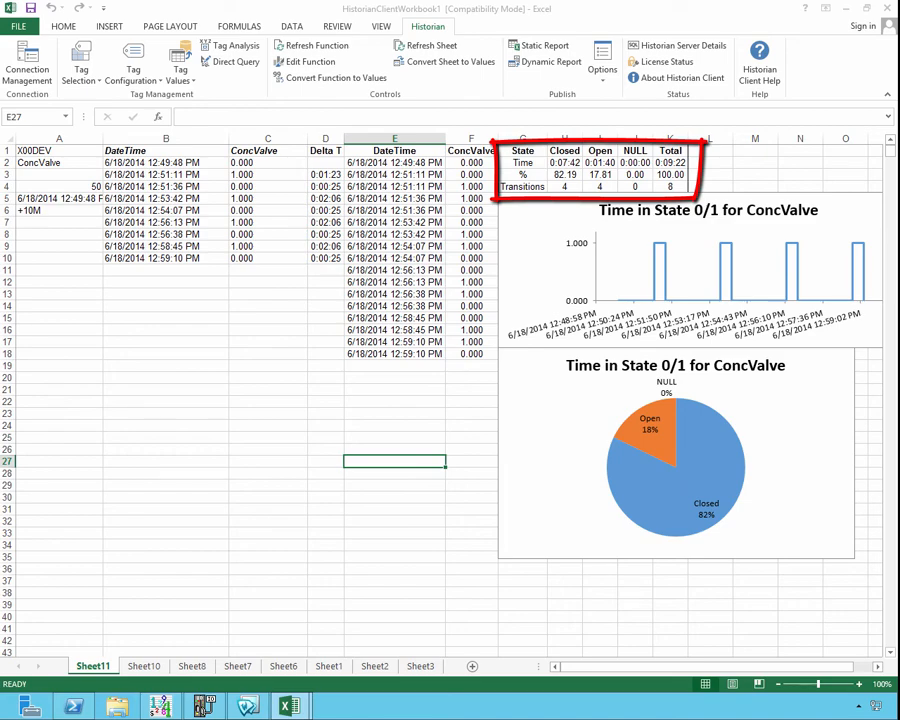
Examine the state statistics table in G1:K4, covering percentages, transitions and time for the Closed and Open states.
{"action": "left_click_drag", "start_coordinate": [523, 175], "coordinate": [671, 175]}
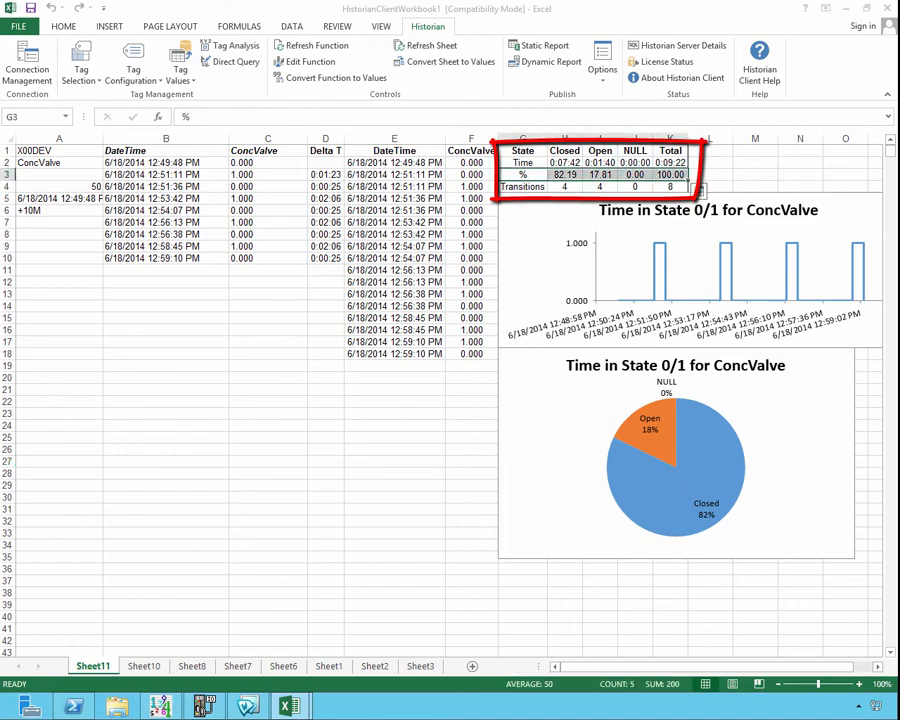
{"action": "left_click_drag", "start_coordinate": [564, 186], "coordinate": [671, 187]}
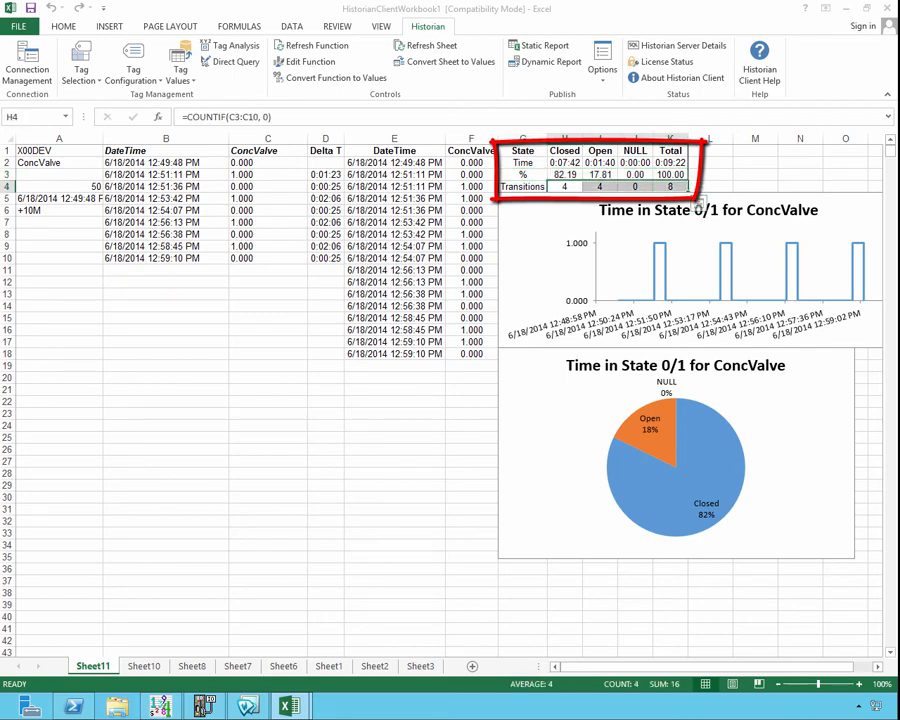
{"action": "left_click", "coordinate": [564, 187]}
{"action": "left_click", "coordinate": [564, 151]}
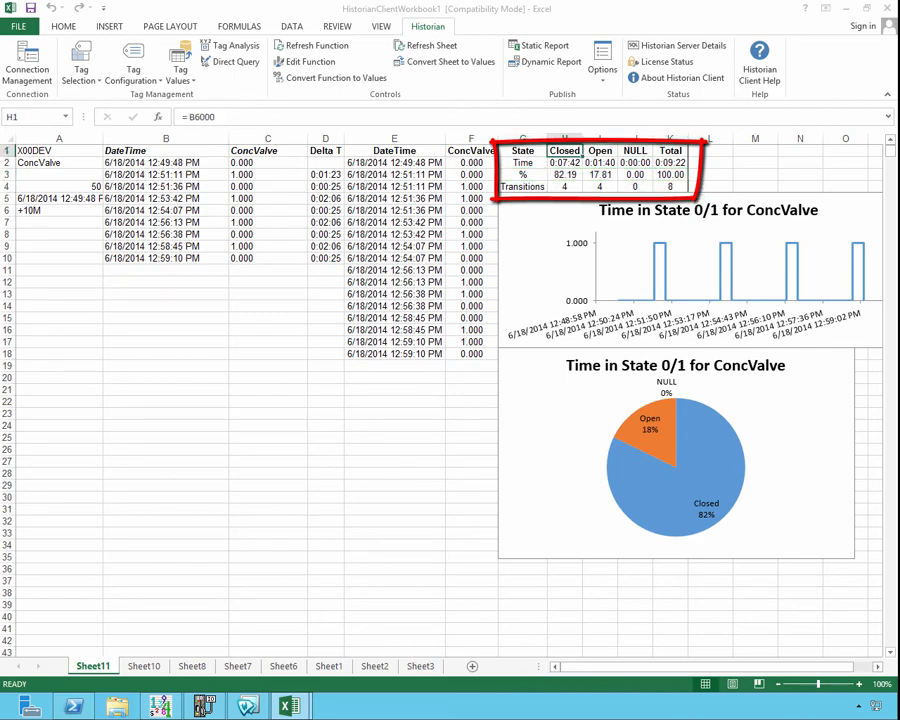
{"action": "left_click", "coordinate": [566, 203]}
{"action": "left_click", "coordinate": [600, 163]}
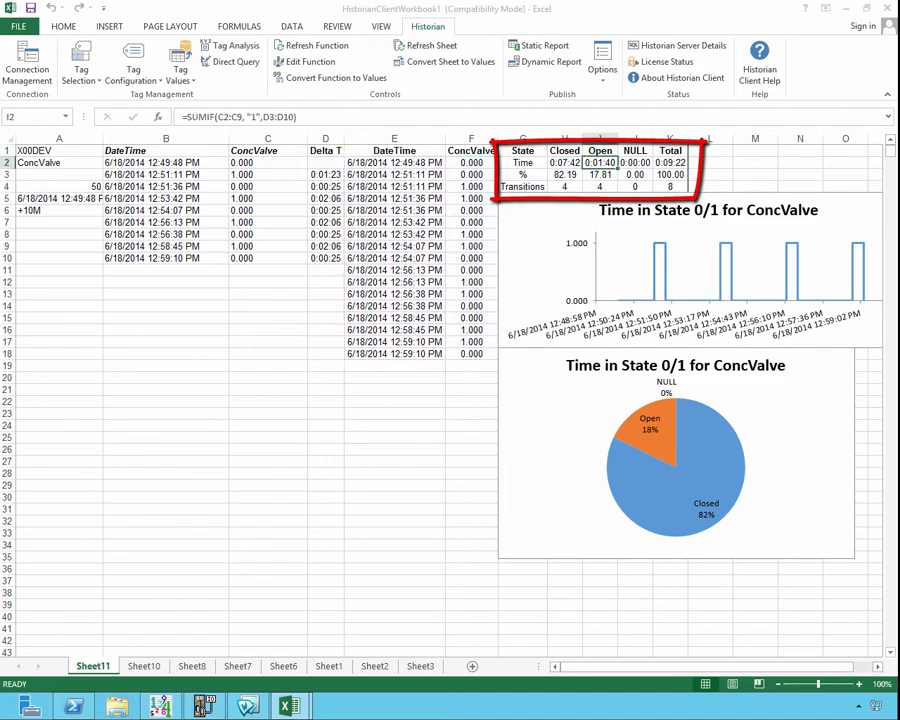
{"action": "key", "text": "Up"}
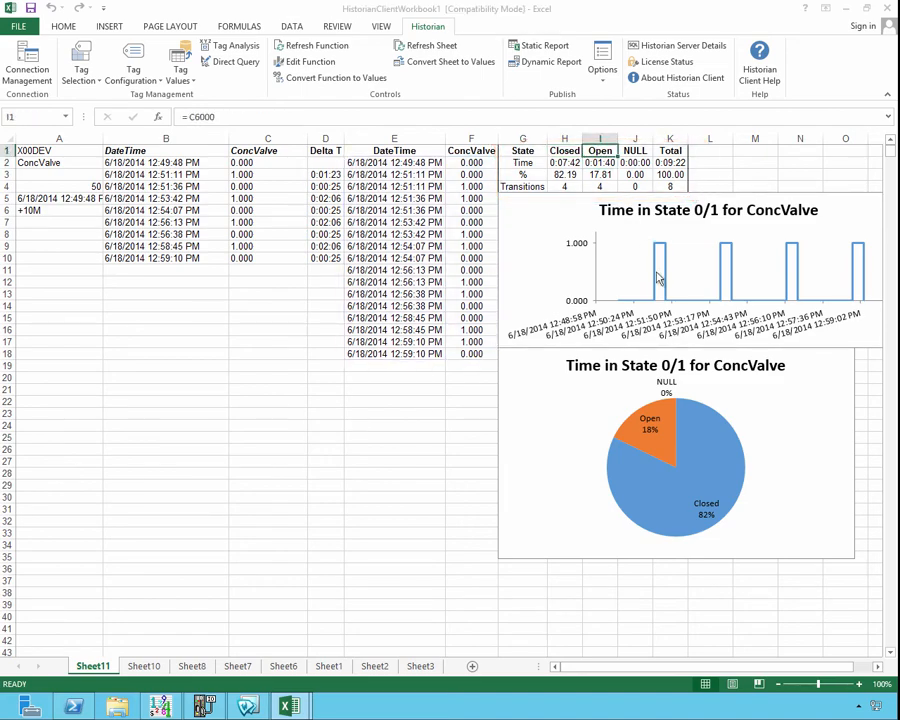
Inspect the ConcValve time-in-state trend chart and the slices of the pie chart with their source data.
{"action": "left_click", "coordinate": [618, 232]}
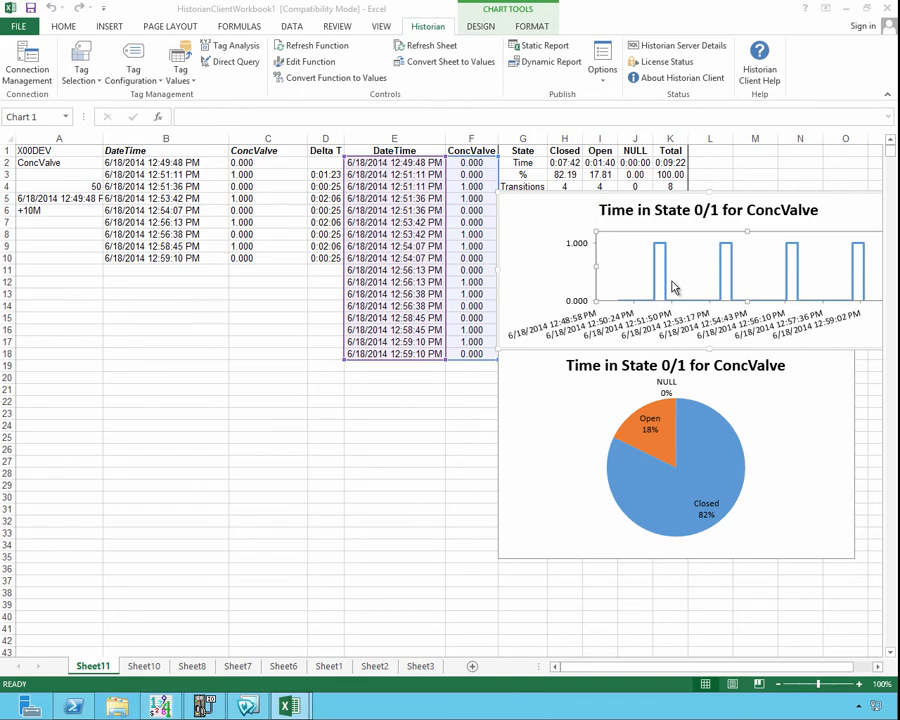
{"action": "mouse_move", "coordinate": [676, 316]}
{"action": "left_click", "coordinate": [693, 464]}
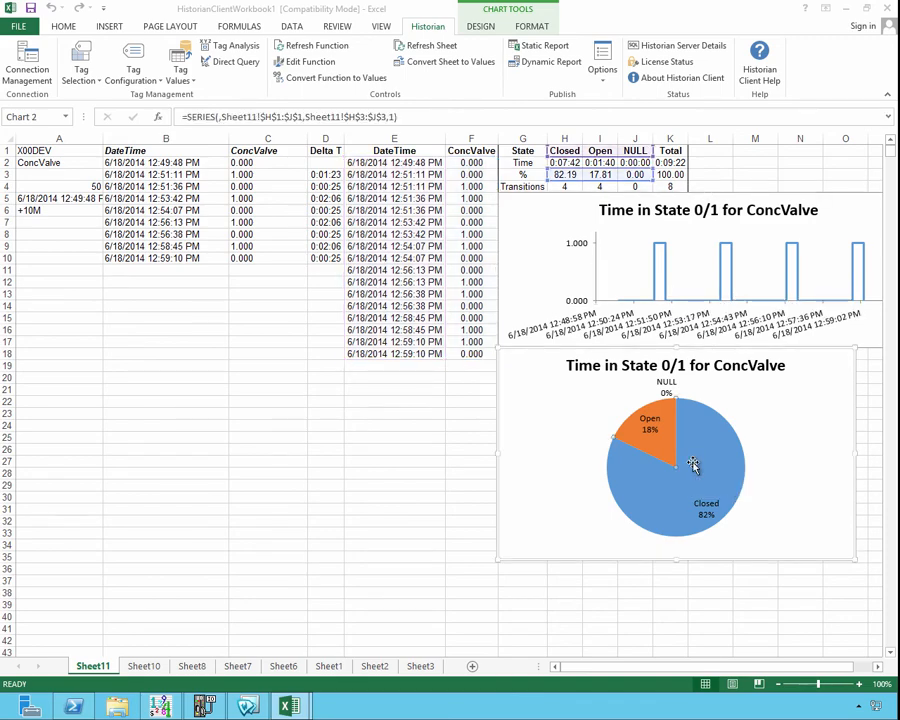
{"action": "left_click", "coordinate": [712, 503]}
{"action": "left_click", "coordinate": [694, 410]}
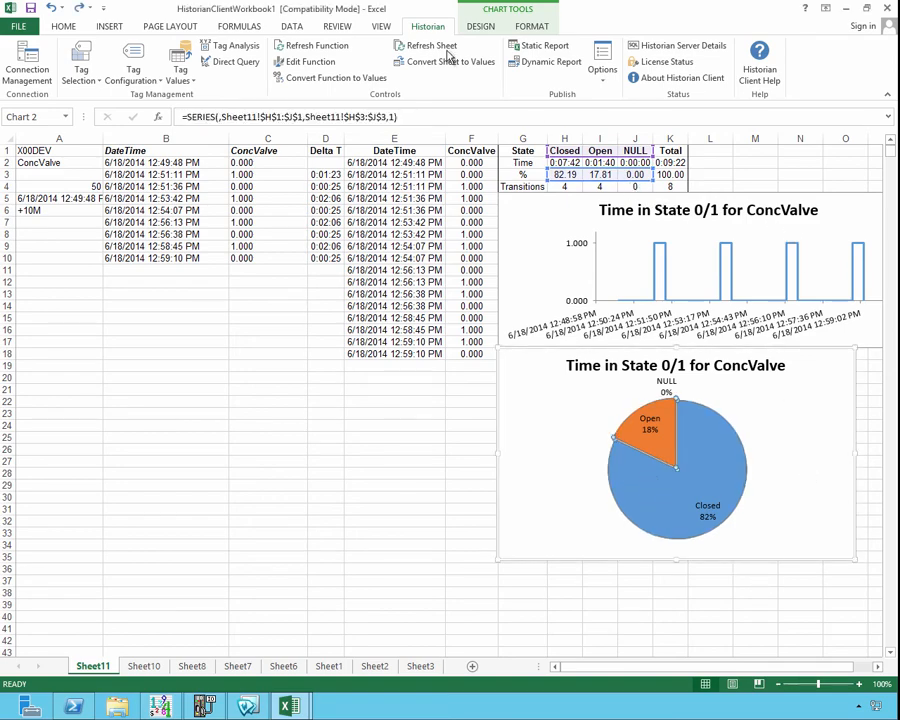
Start an analog values at discrete transition analysis on server X00DEV with discrete tag ConcValve and analog tag ReactLevel.
{"action": "left_click", "coordinate": [232, 45]}
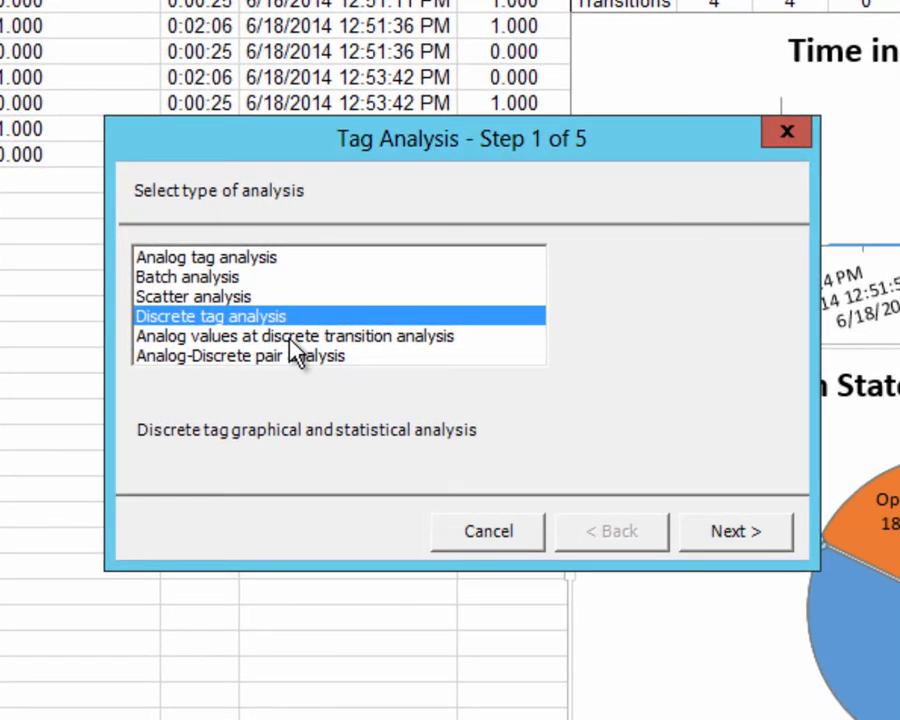
{"action": "left_click", "coordinate": [291, 343]}
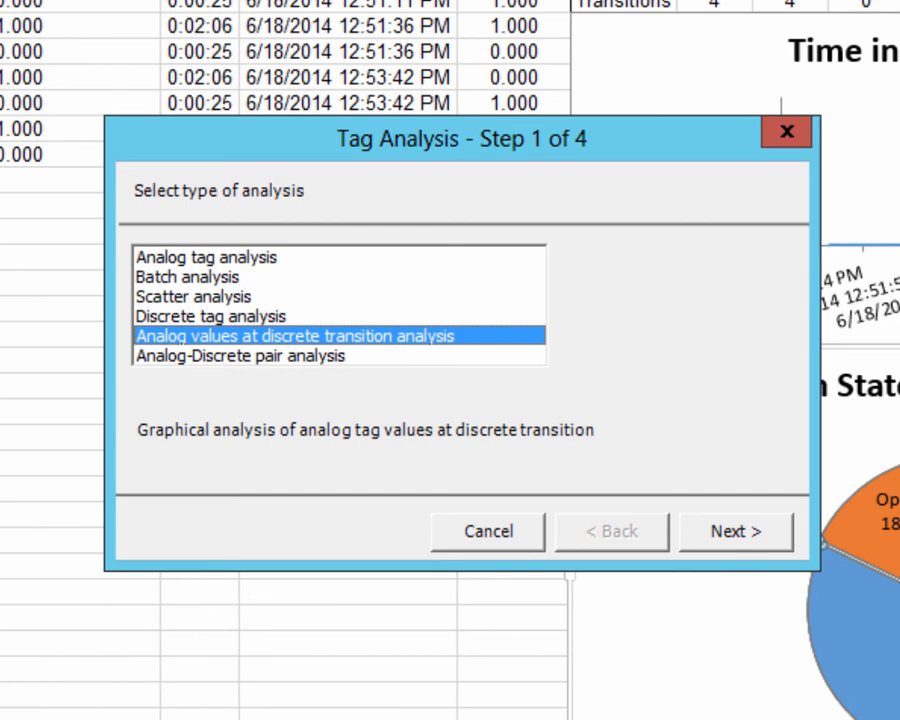
{"action": "left_click", "coordinate": [738, 535]}
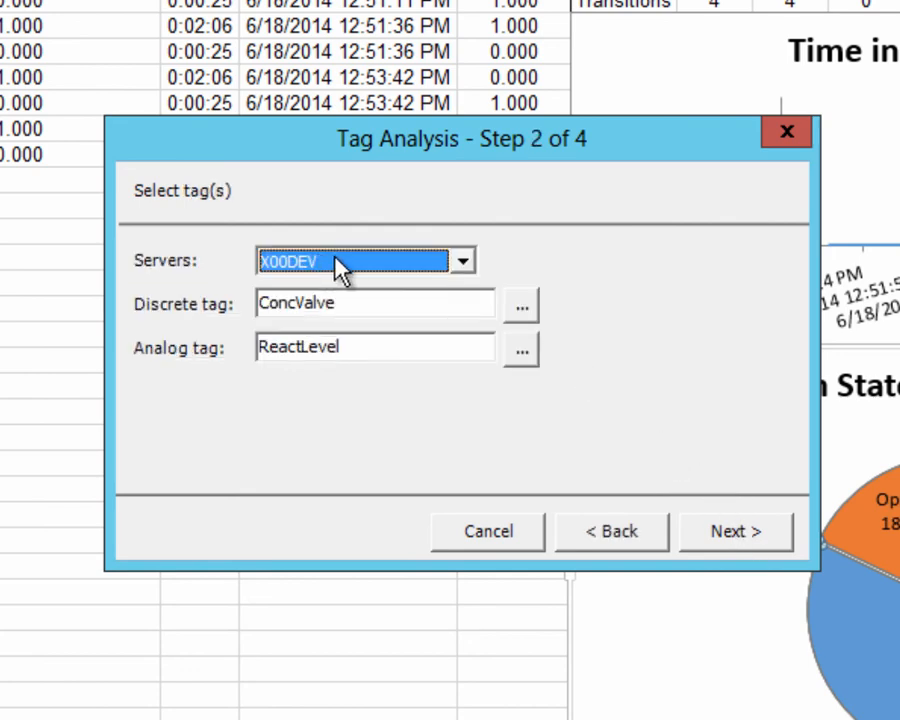
{"action": "left_click", "coordinate": [355, 309]}
{"action": "left_click_drag", "start_coordinate": [338, 305], "coordinate": [252, 302]}
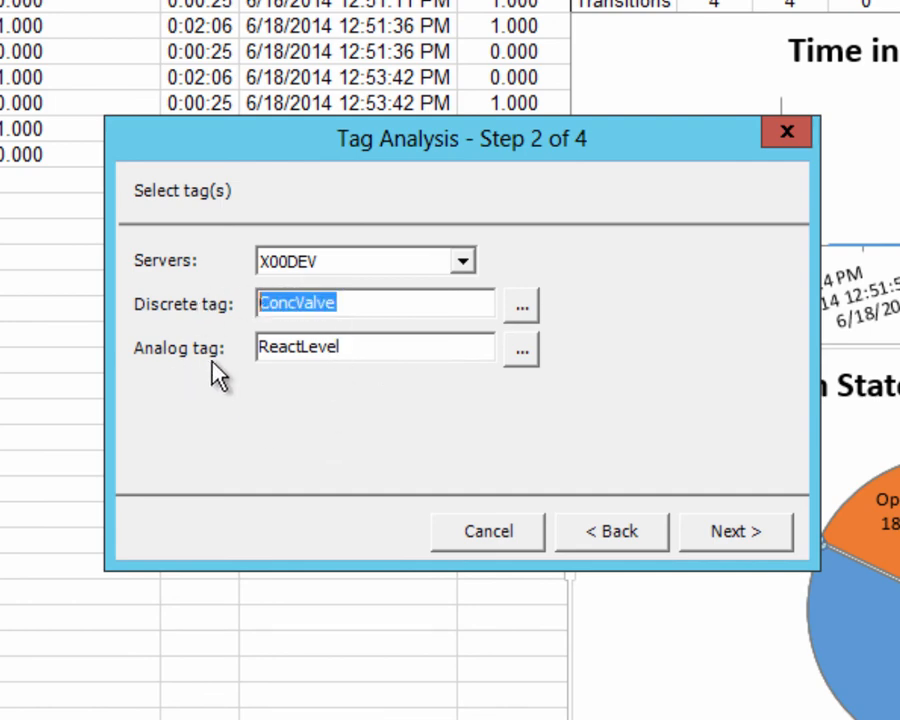
{"action": "left_click", "coordinate": [370, 350]}
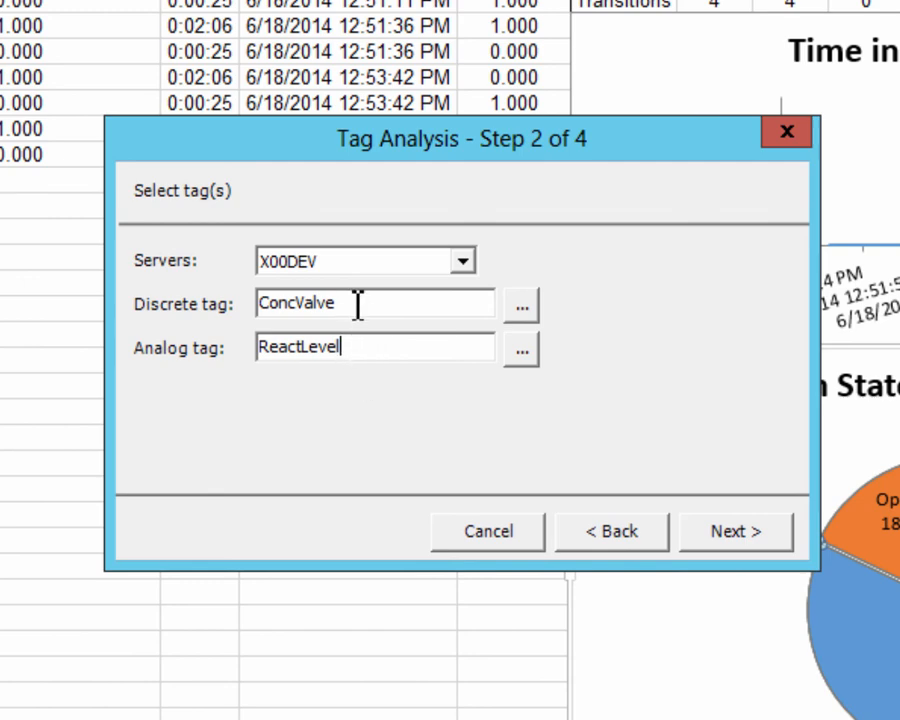
{"action": "left_click", "coordinate": [731, 541]}
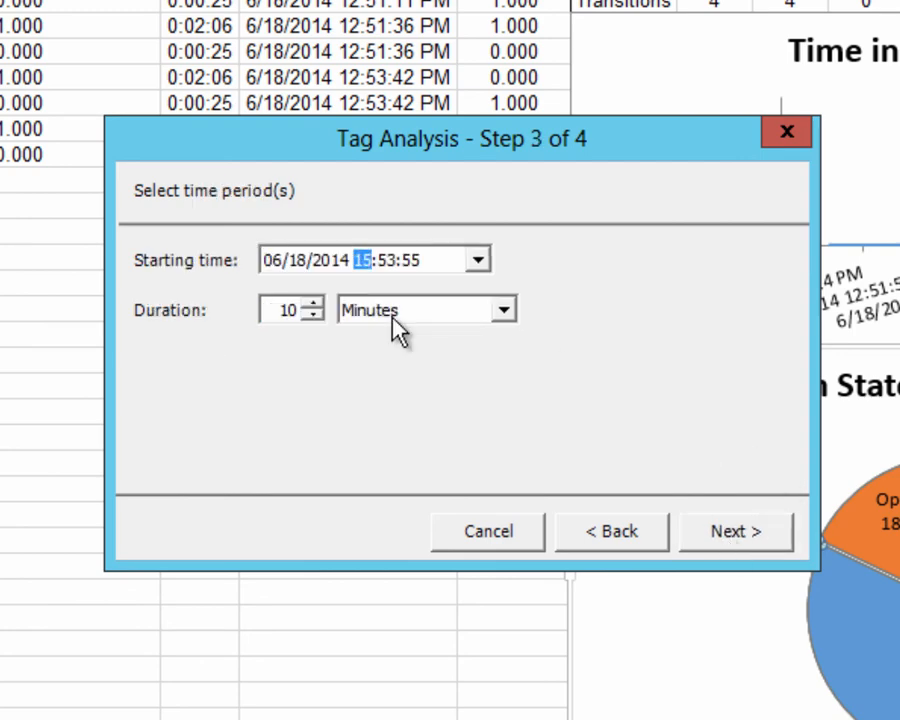
Generate the discrete transition analysis from 06/18/2014 12:53:55 for 10 minutes with 50 rows.
{"action": "type", "text": "12"}
{"action": "left_click", "coordinate": [783, 543]}
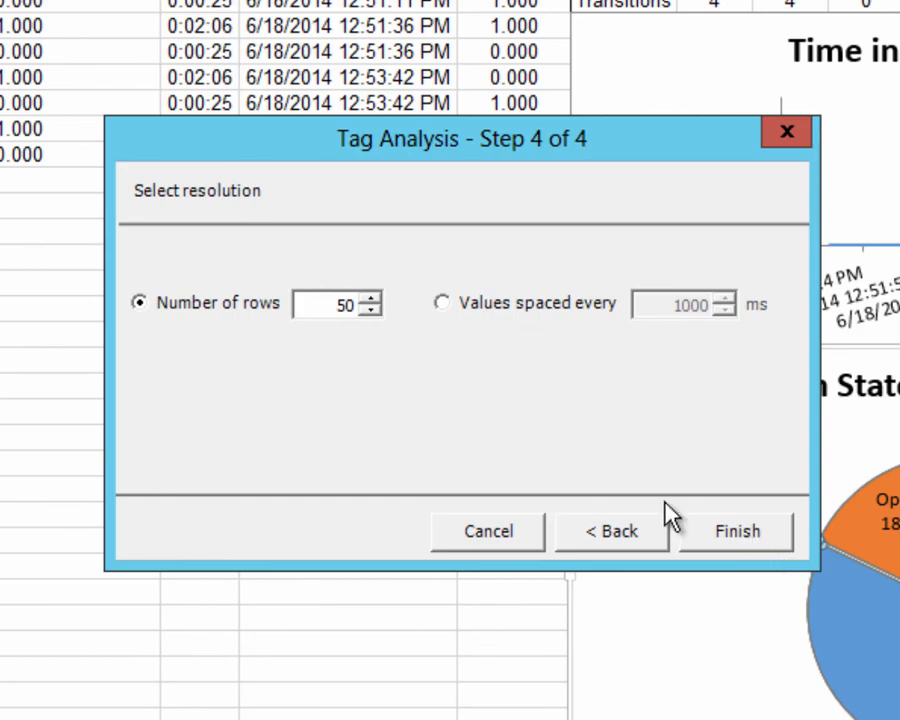
{"action": "left_click", "coordinate": [739, 545]}
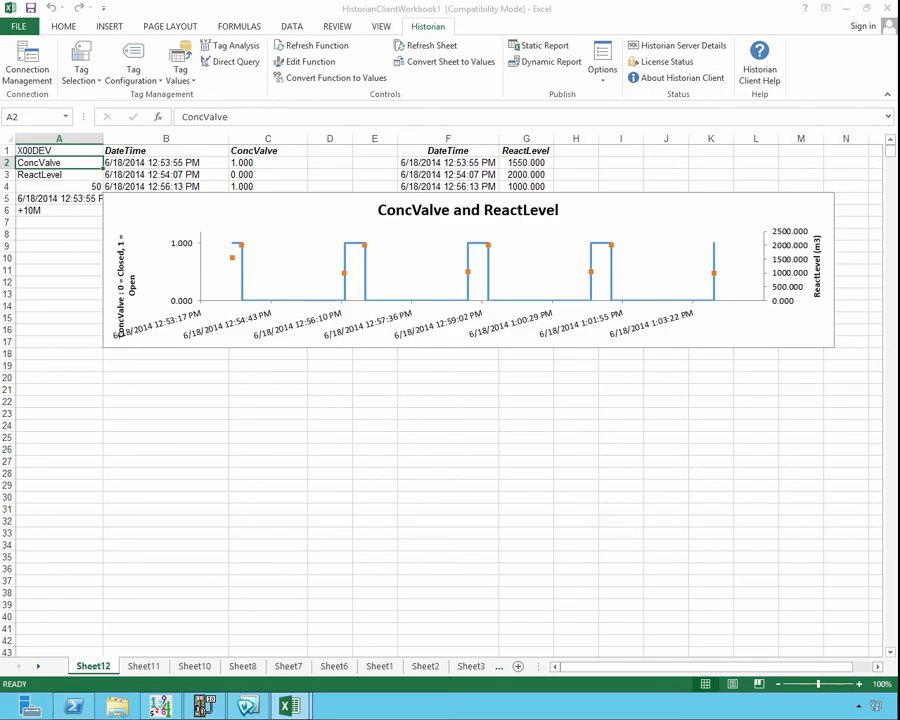
Start an Analog-Discrete pair analysis on server X00DEV with discrete tag ConcValve and analog tag ReactLevel.
{"action": "left_click", "coordinate": [232, 45]}
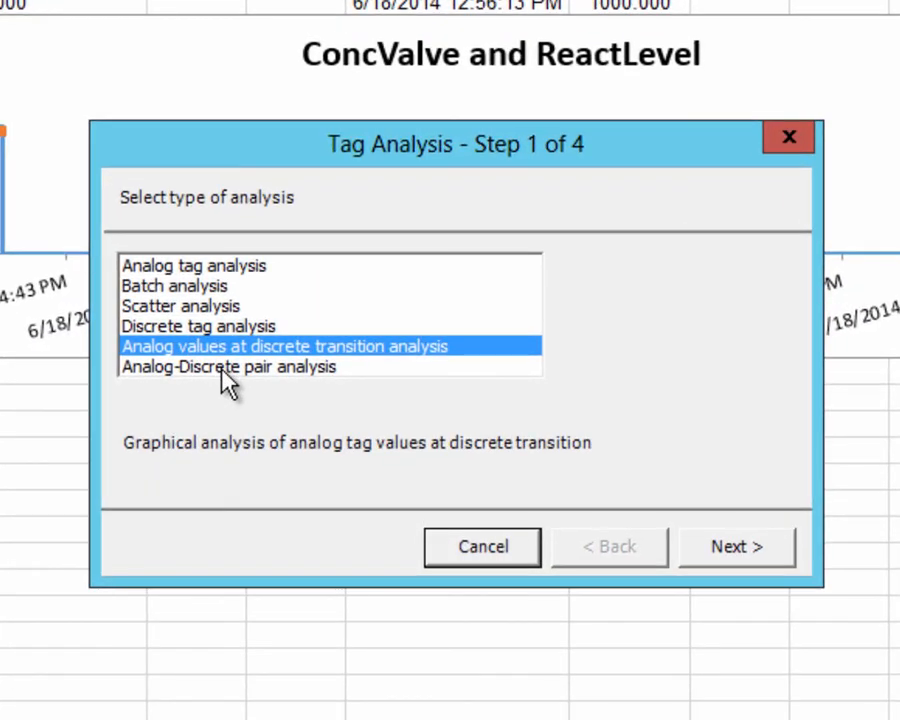
{"action": "left_click", "coordinate": [240, 366]}
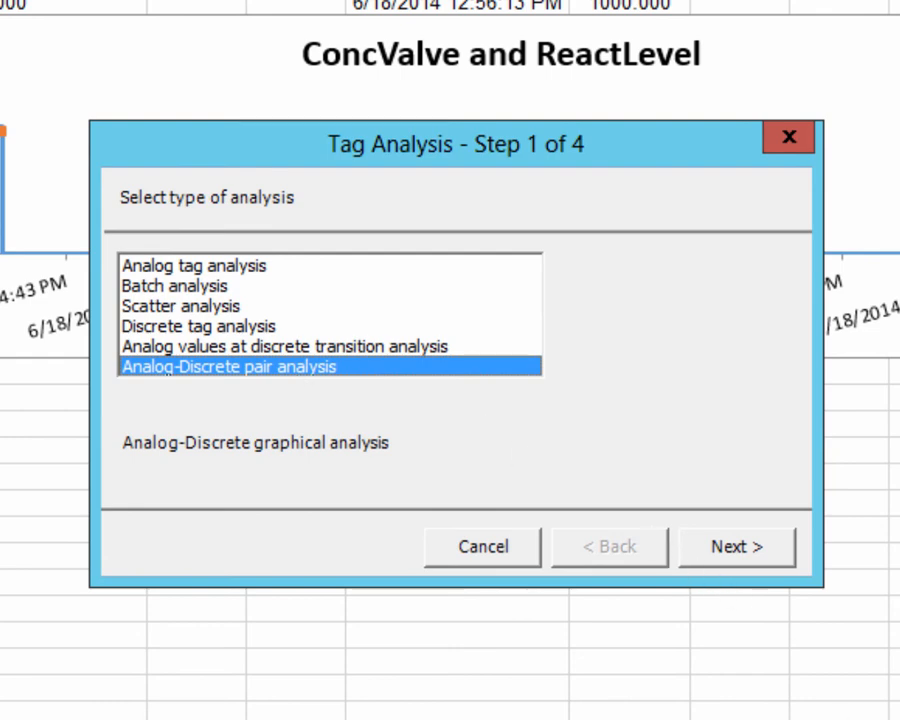
{"action": "left_click", "coordinate": [764, 546]}
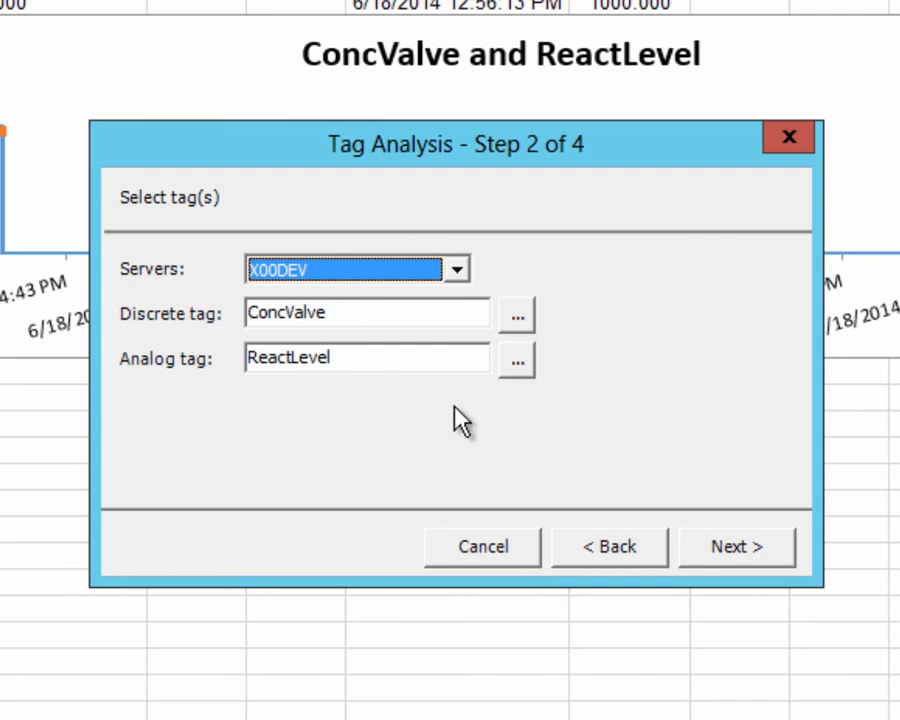
{"action": "left_click", "coordinate": [754, 548]}
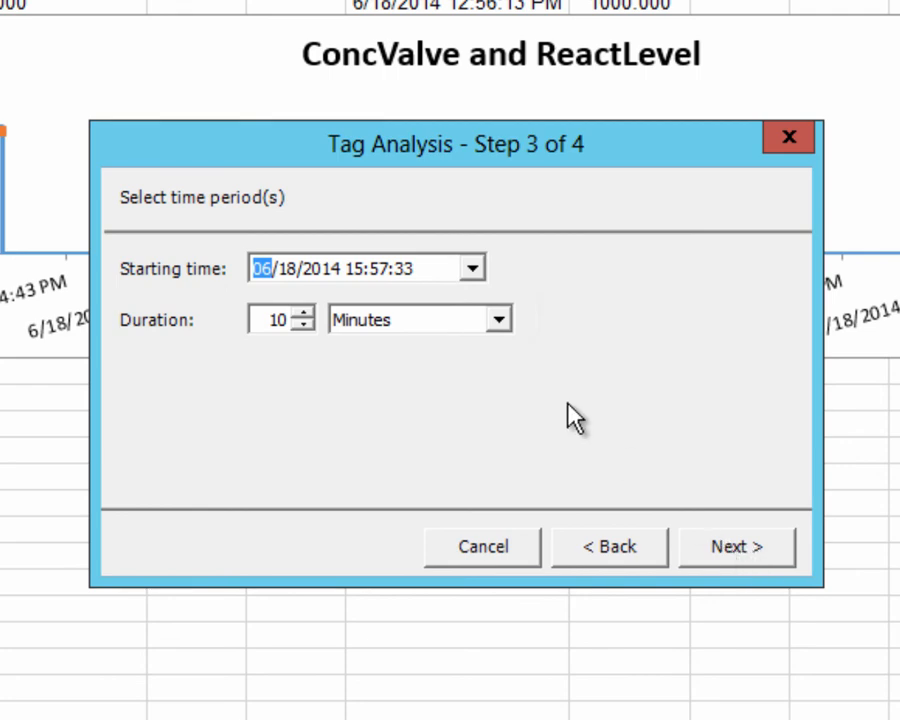
Generate the pair analysis from 06/18/2014 12:57:33 for 10 minutes, with 50 rows each for ConcValve and ReactLevel.
{"action": "left_click", "coordinate": [369, 274]}
{"action": "type", "text": "12"}
{"action": "left_click", "coordinate": [752, 566]}
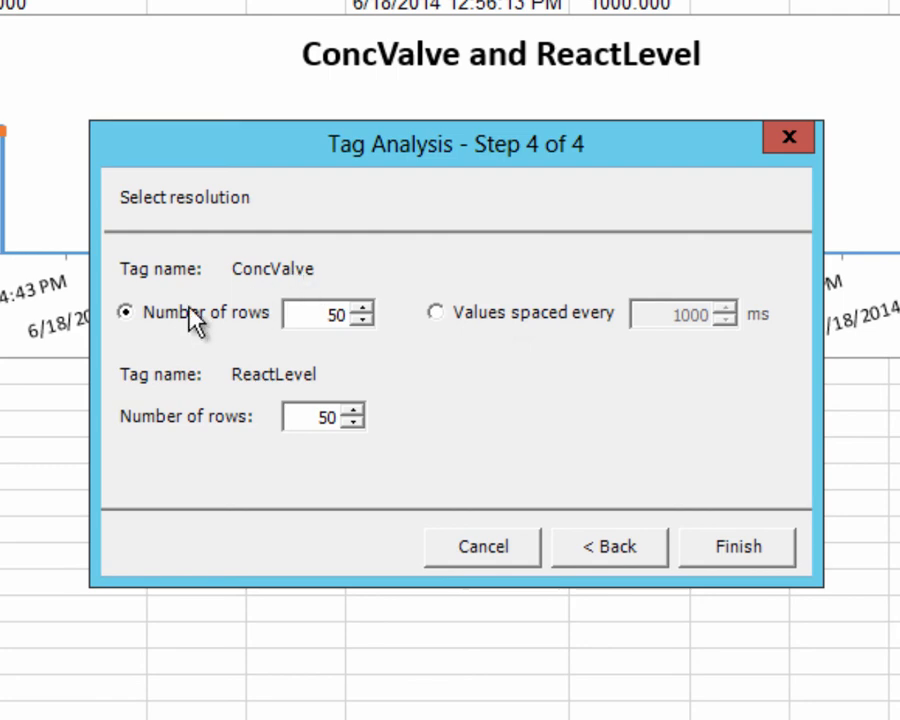
{"action": "left_click_drag", "start_coordinate": [310, 313], "coordinate": [355, 313]}
{"action": "left_click_drag", "start_coordinate": [308, 418], "coordinate": [357, 420]}
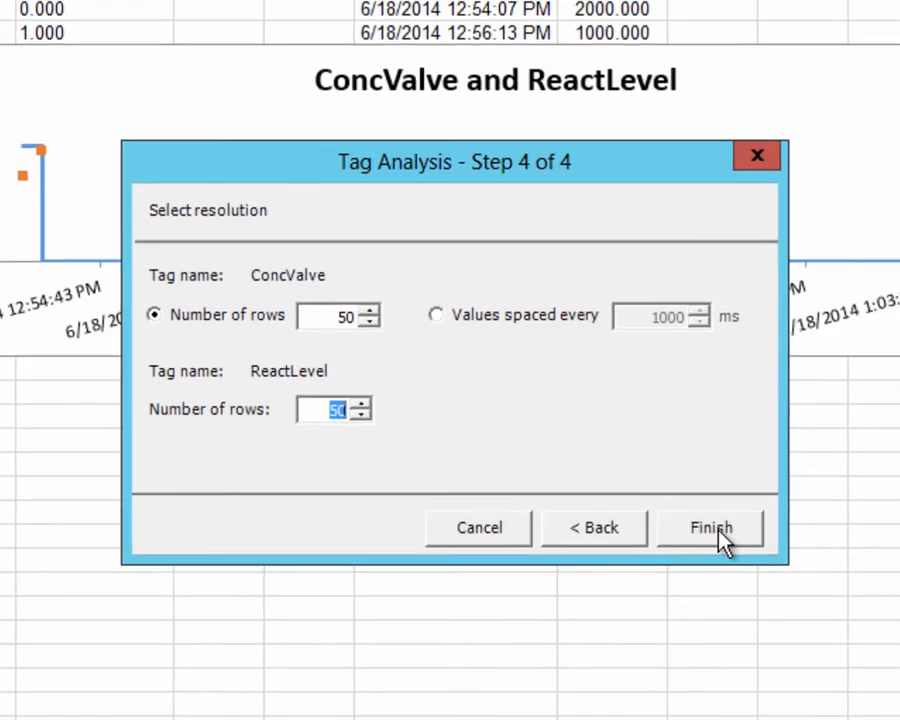
{"action": "left_click", "coordinate": [736, 550]}
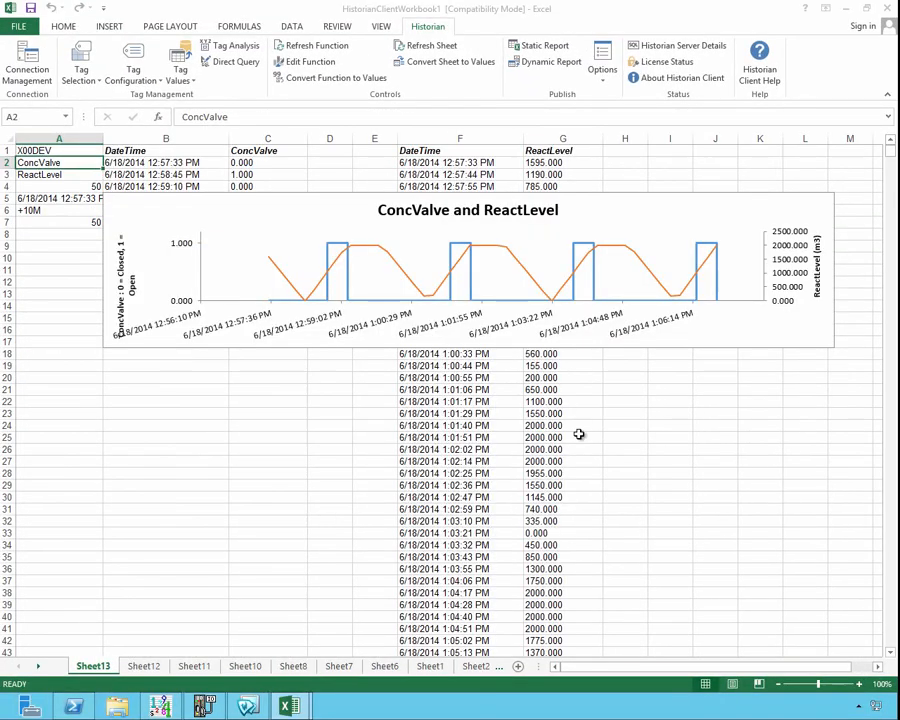